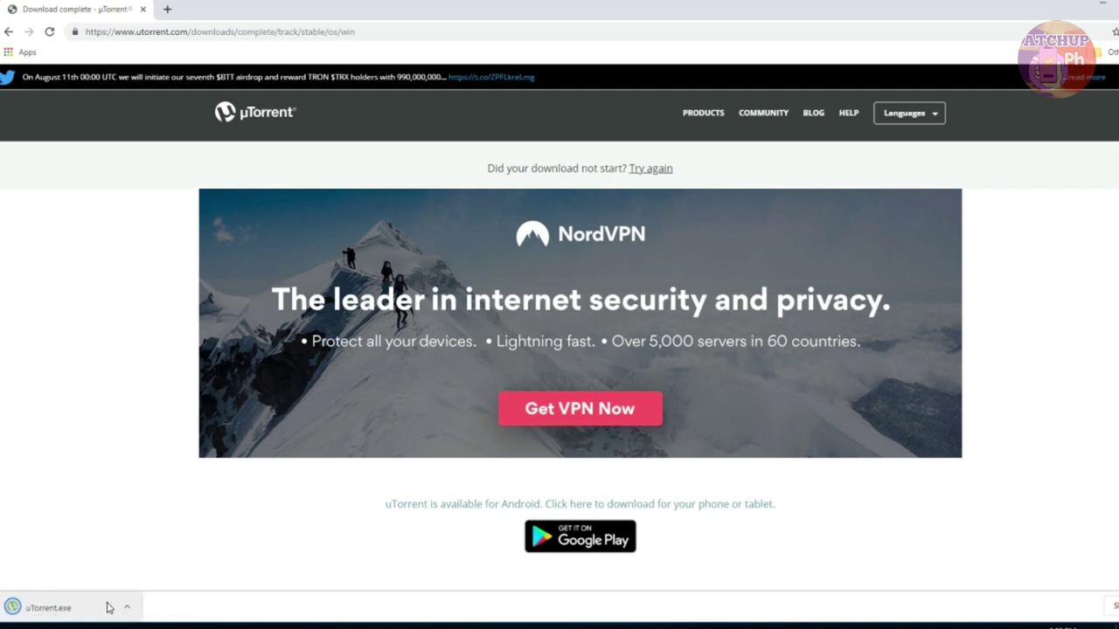
Show the downloaded uTorrent.exe in its folder and display the folder contents as large icons
right_click(107, 605)
left_click(153, 570)
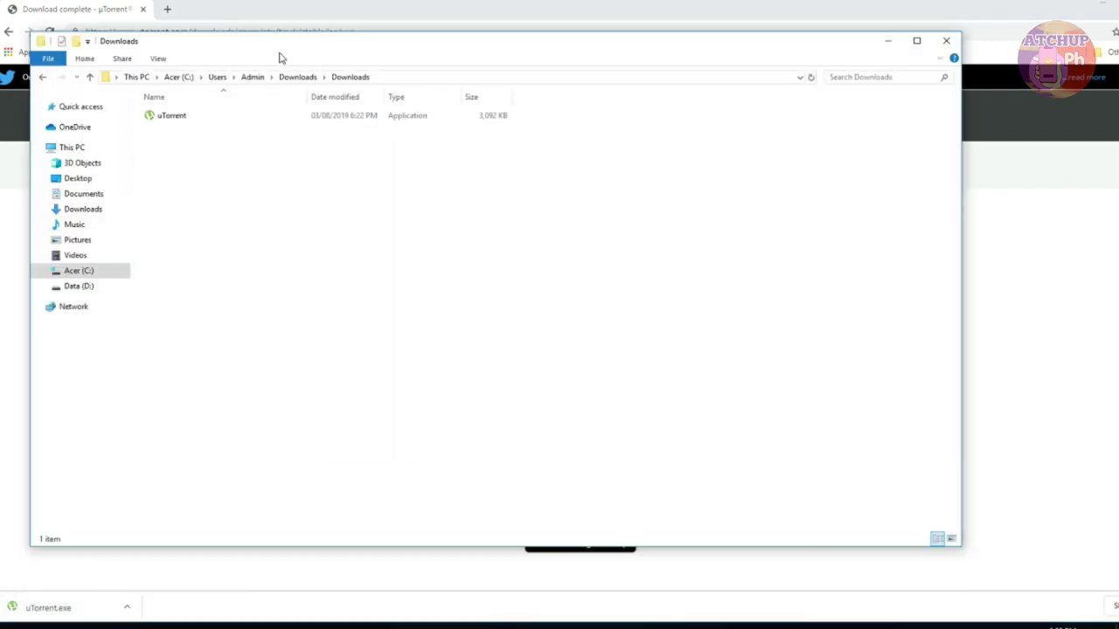
left_click(157, 59)
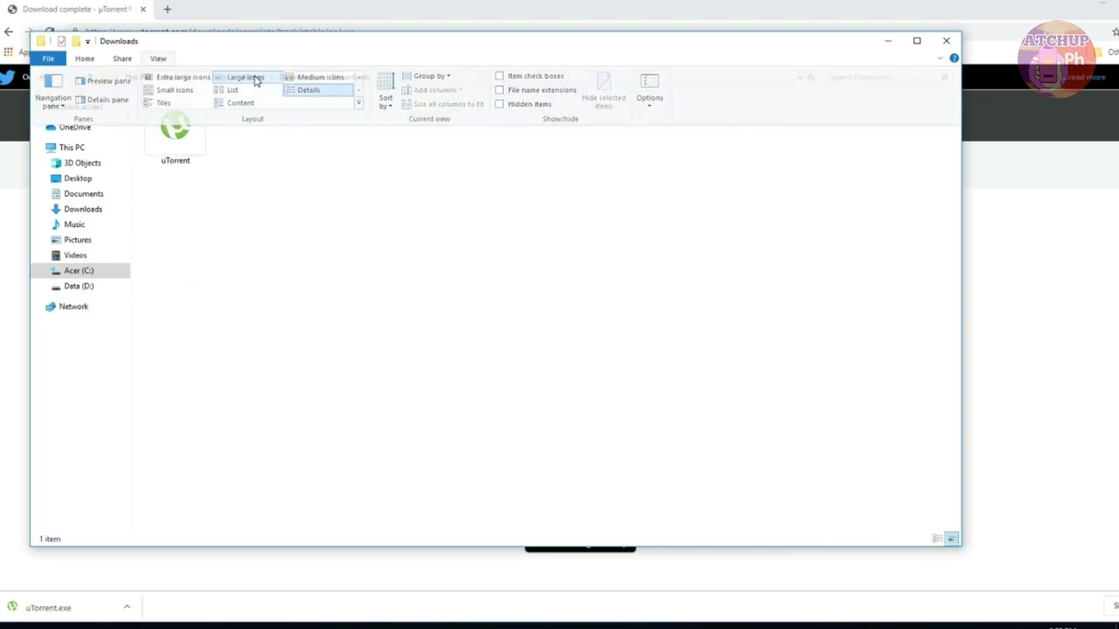
left_click(247, 77)
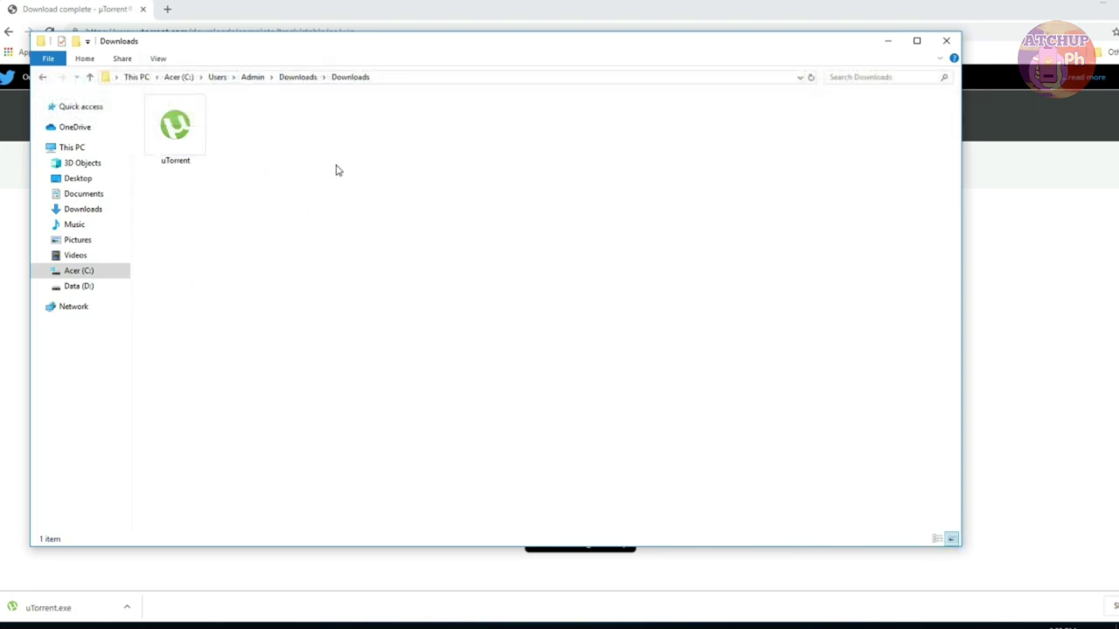
Launch the uTorrent installer and proceed past the wizard's welcome and scam warning pages
left_click(179, 136)
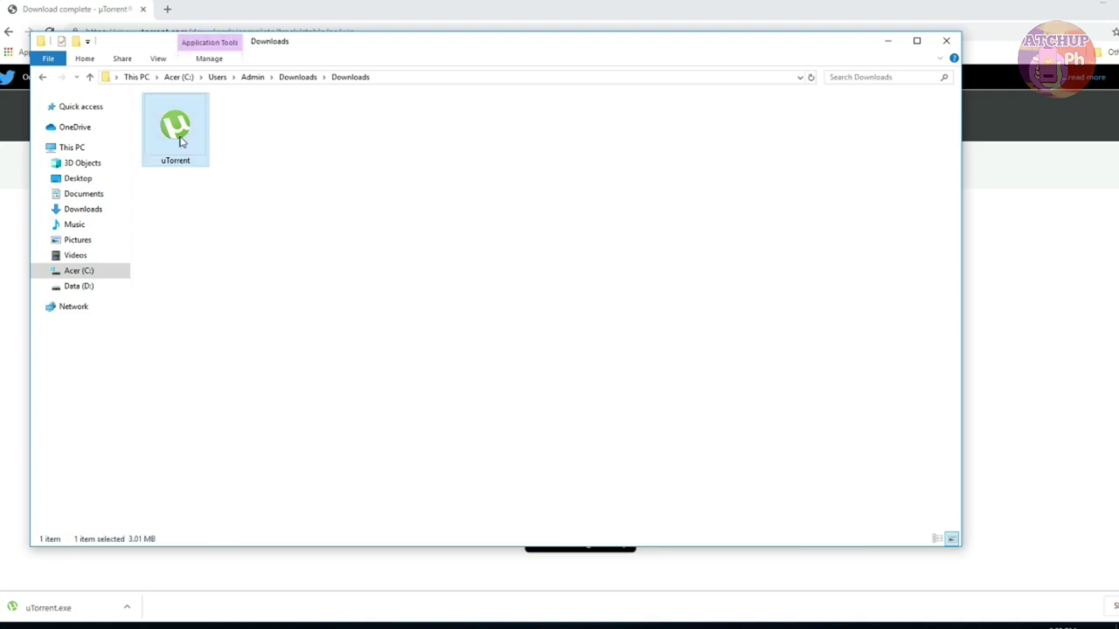
right_click(181, 138)
left_click(214, 145)
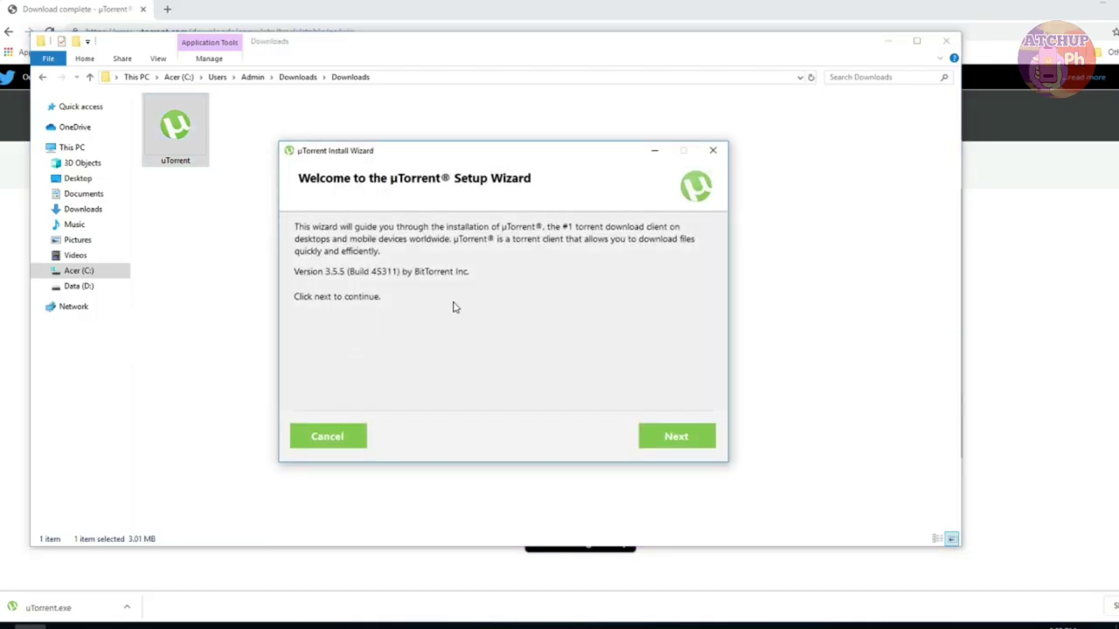
left_click(666, 437)
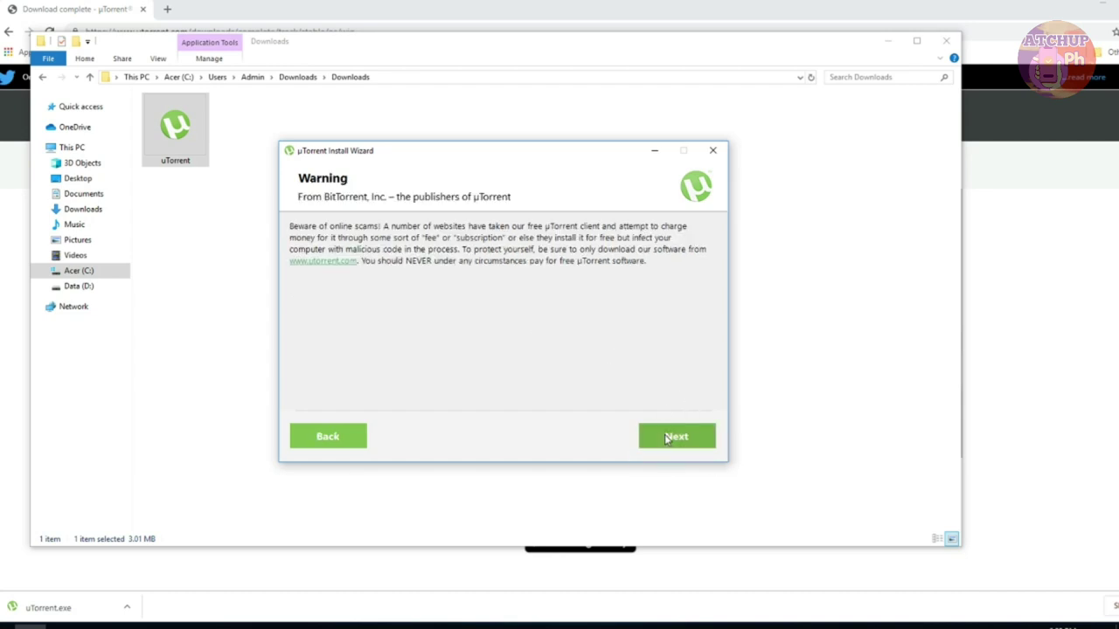
left_click(674, 438)
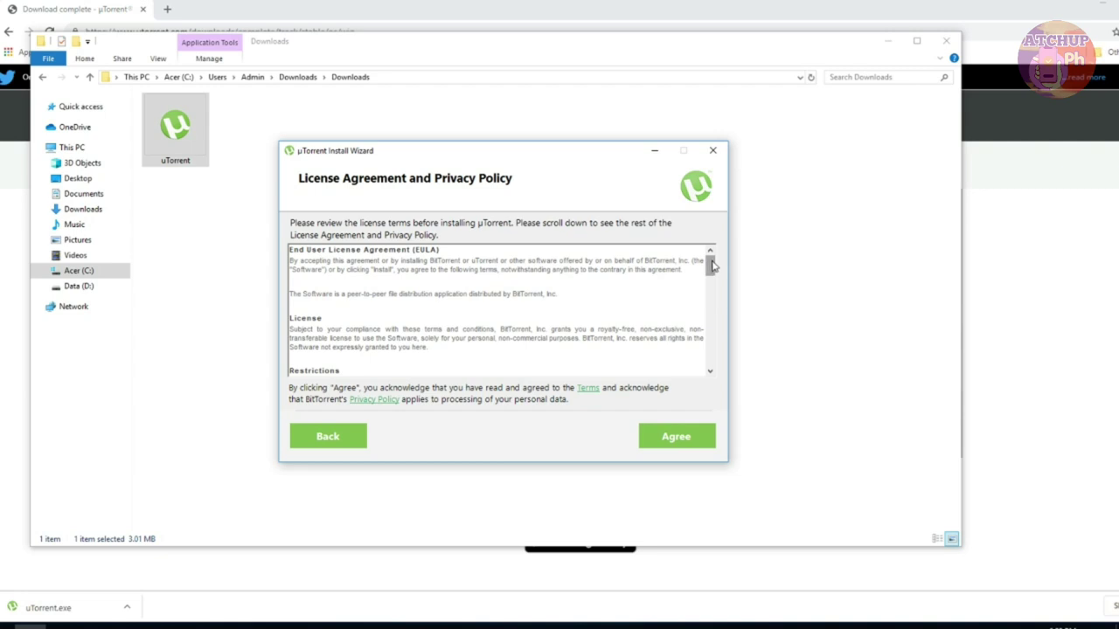
Agree to the License Agreement and Privacy Policy, and accept the optional Adaware Web Companion and Avast Free Antivirus offers
left_click_drag(711, 266, 715, 394)
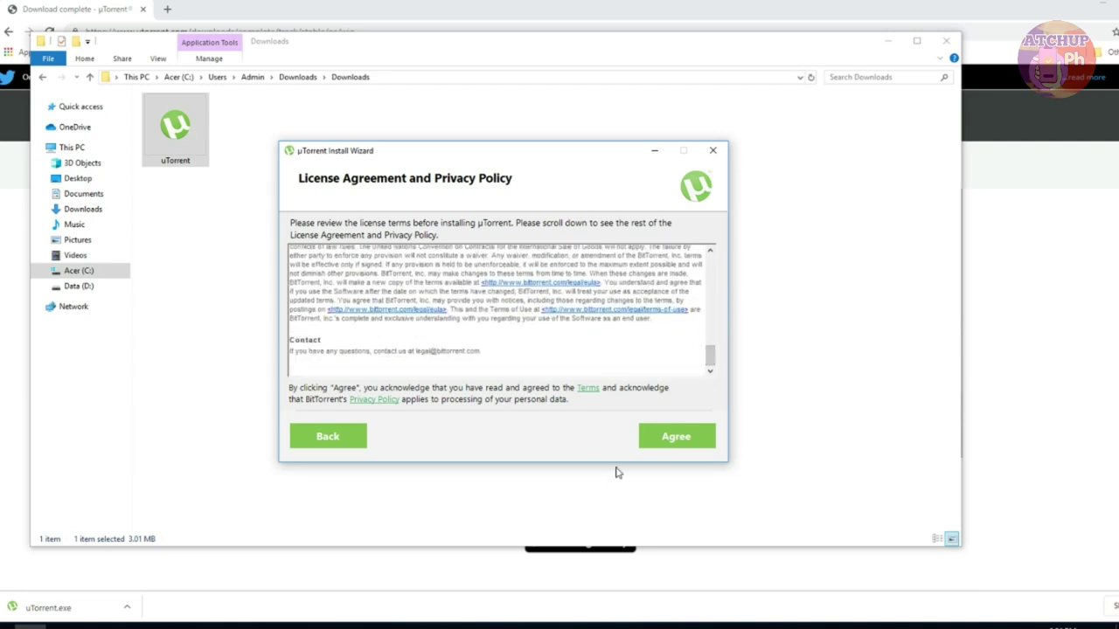
left_click(675, 443)
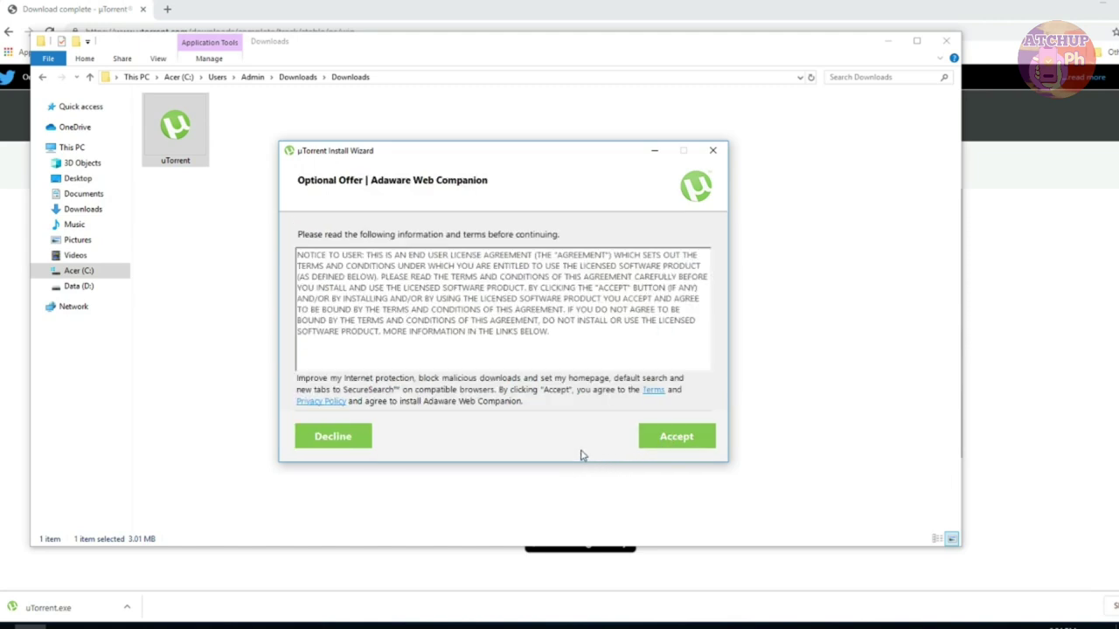
left_click(675, 441)
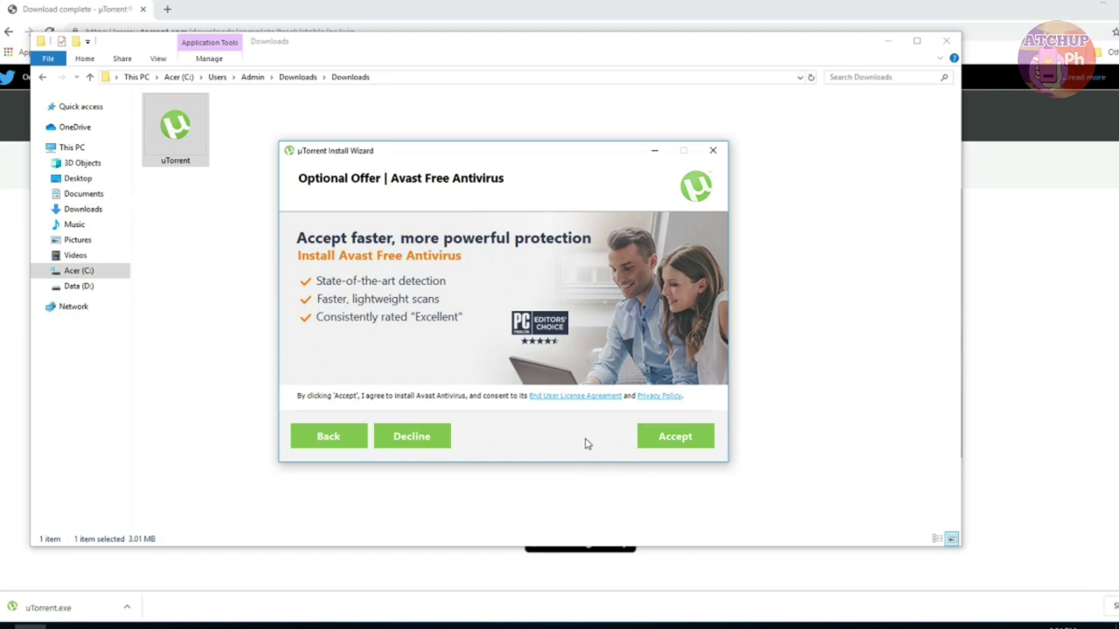
left_click(674, 443)
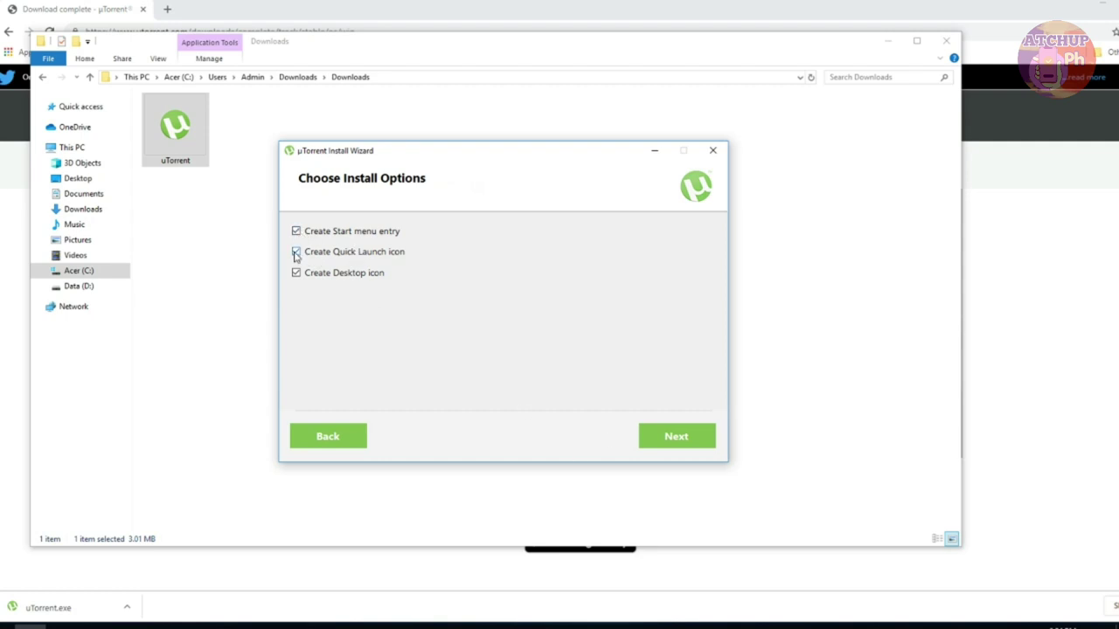
Complete the installation with the Quick Launch icon and Windows startup options turned off, keeping Launch µTorrent enabled
left_click(297, 251)
left_click(666, 439)
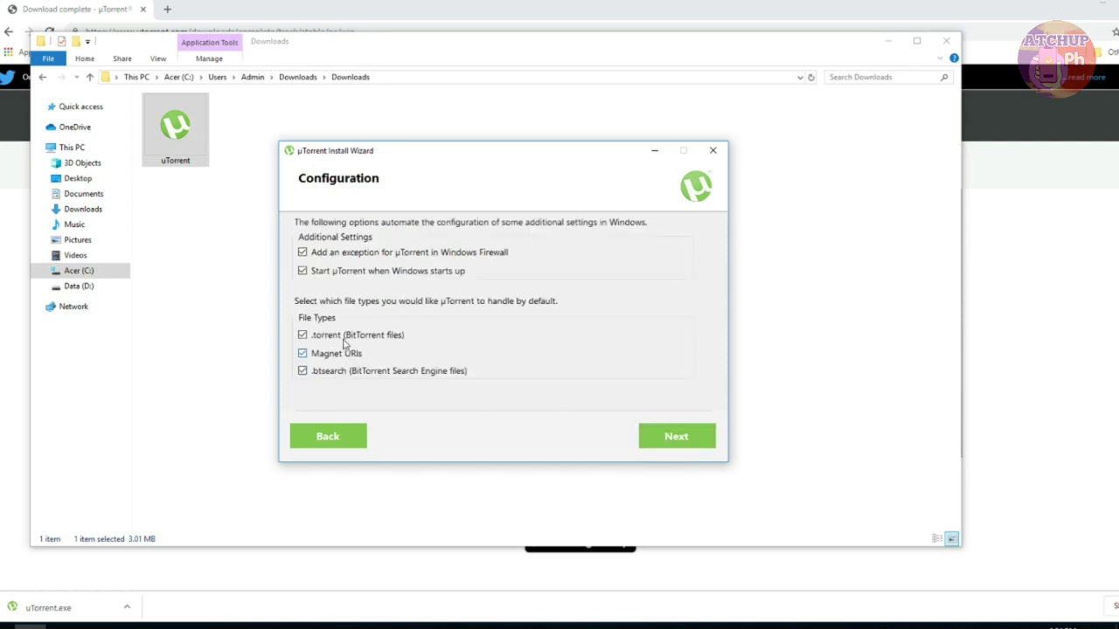
left_click(303, 271)
left_click(666, 437)
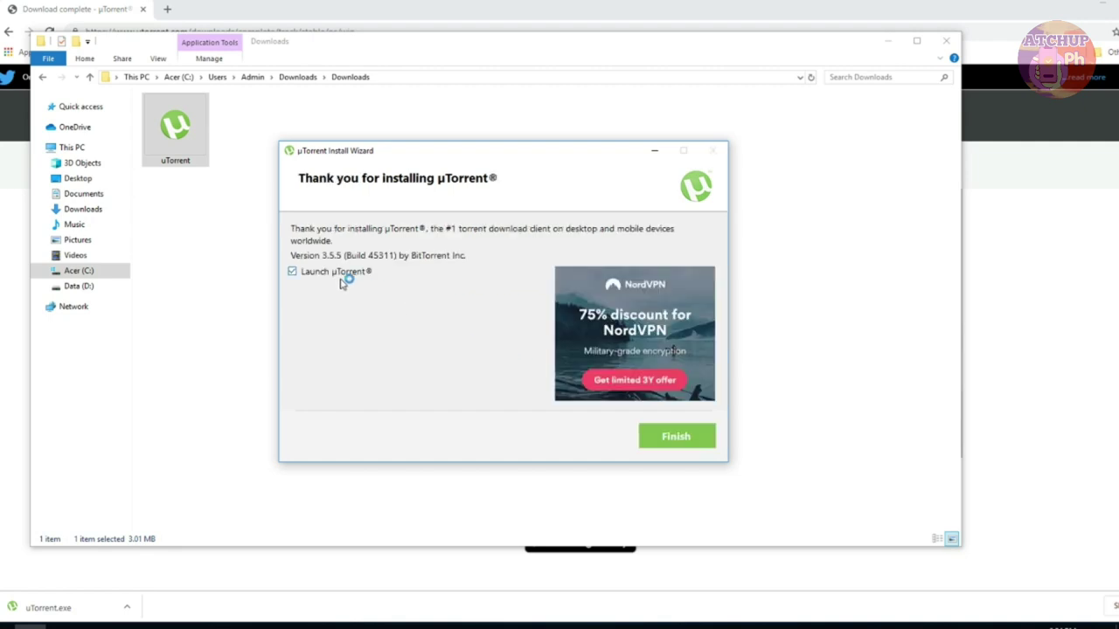
left_click(677, 439)
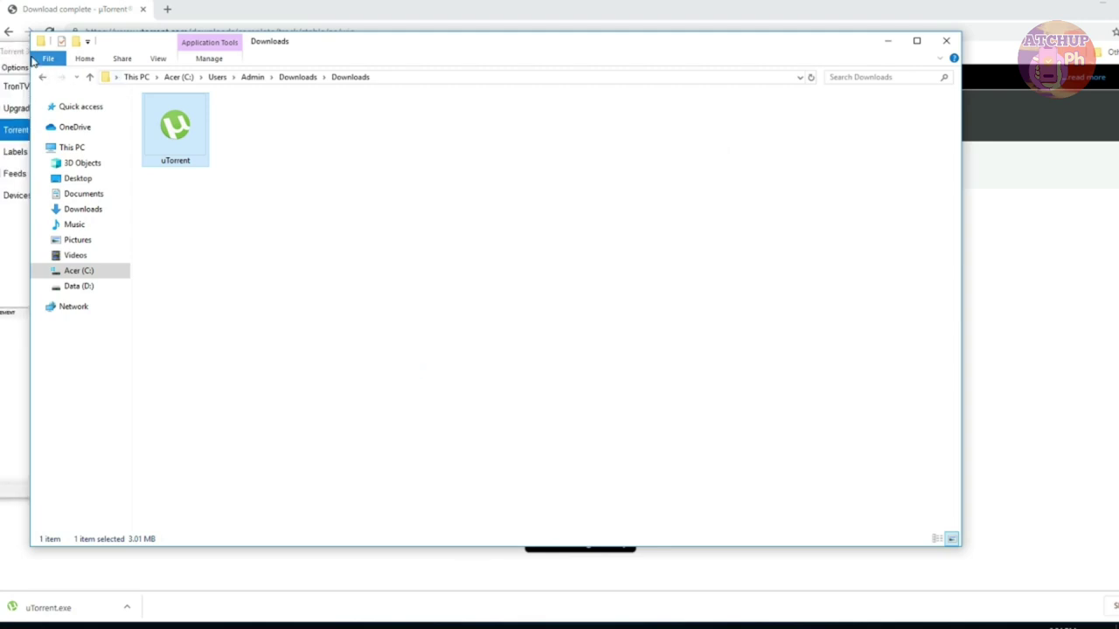
Bring the µTorrent window fully into view and look through the Downloading, Seeding and Completed categories under Torrents
left_click(18, 54)
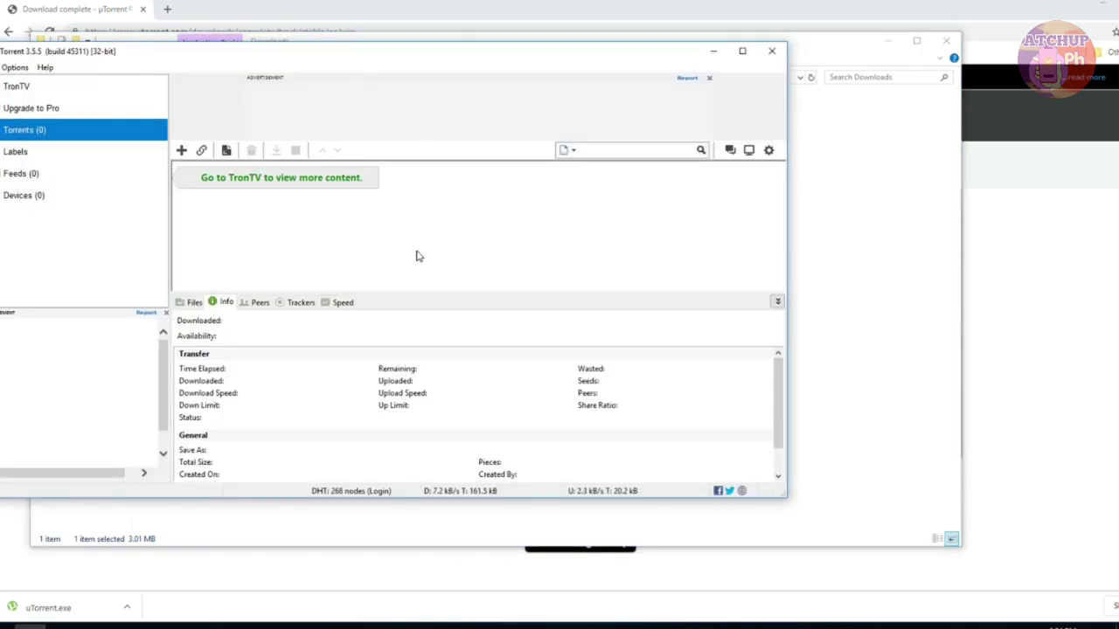
left_click_drag(242, 54, 313, 52)
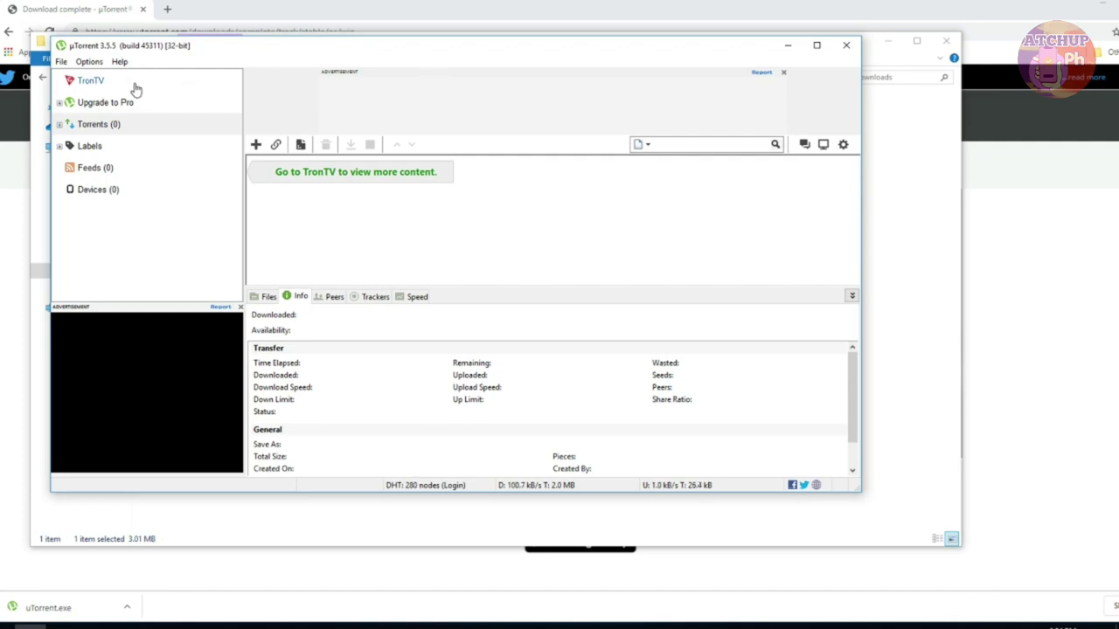
left_click(59, 124)
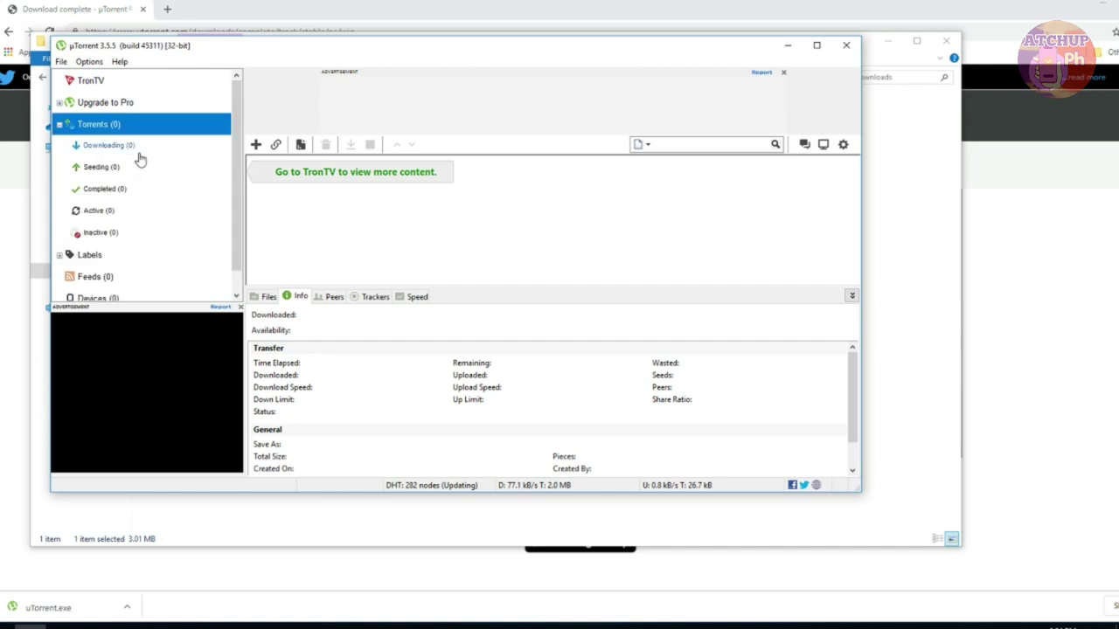
left_click(121, 149)
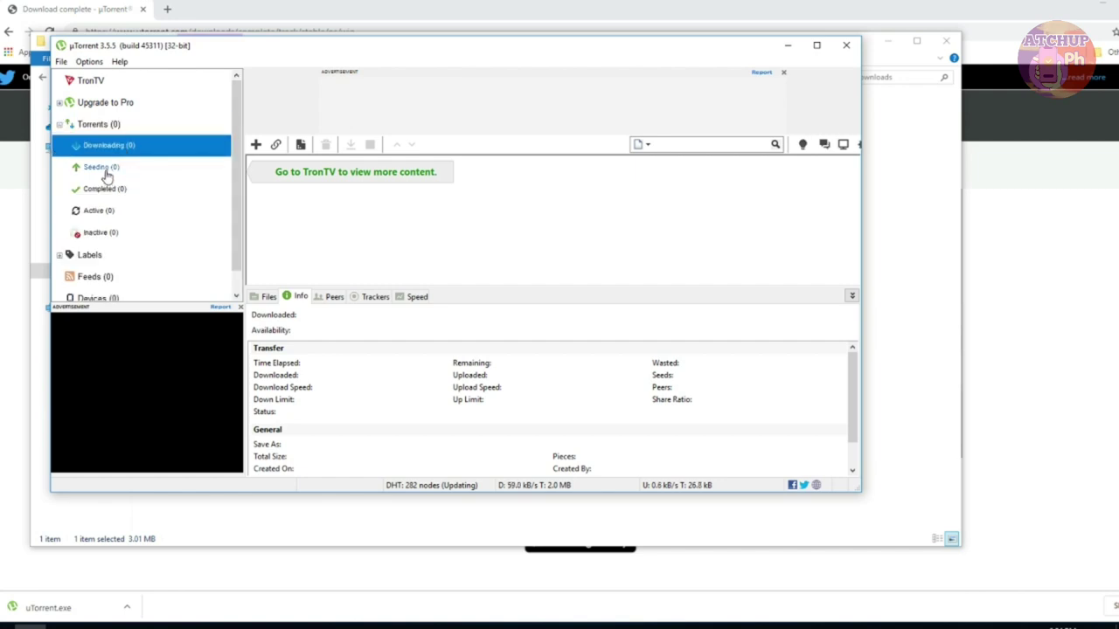
left_click(105, 169)
left_click(106, 190)
left_click(111, 167)
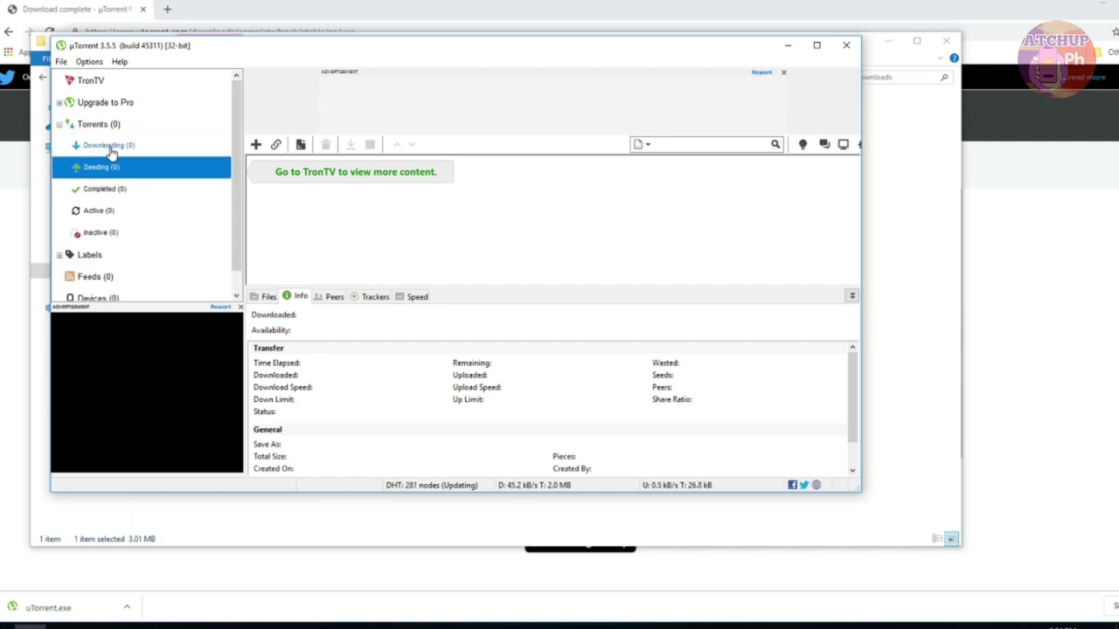
left_click(108, 146)
Review the General and Directories settings in the µTorrent preferences and close the dialog
left_click(88, 62)
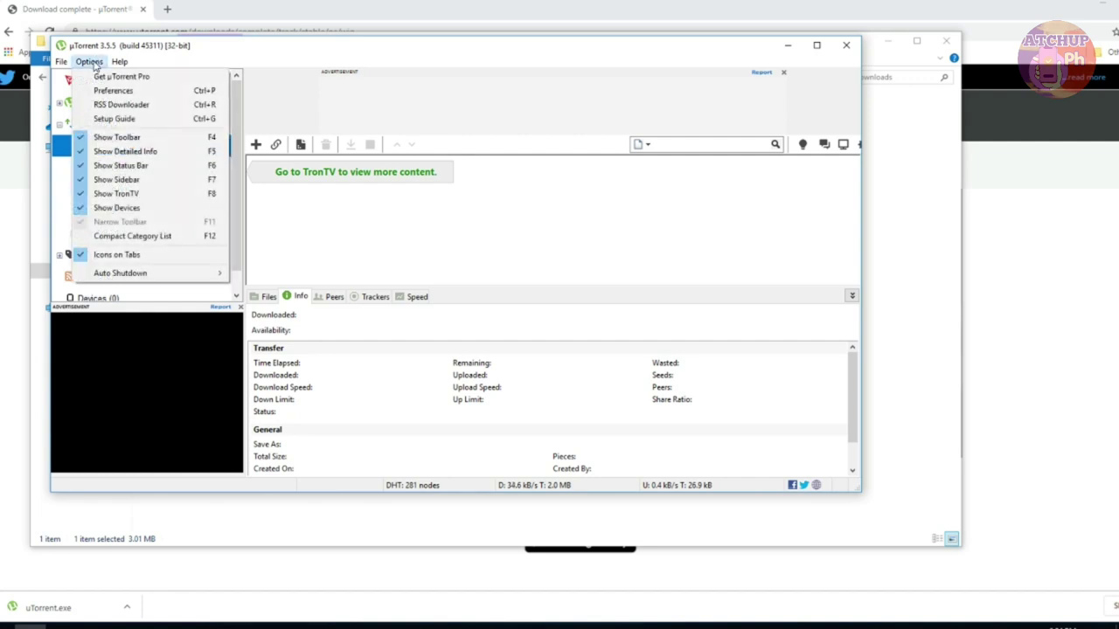
left_click(136, 92)
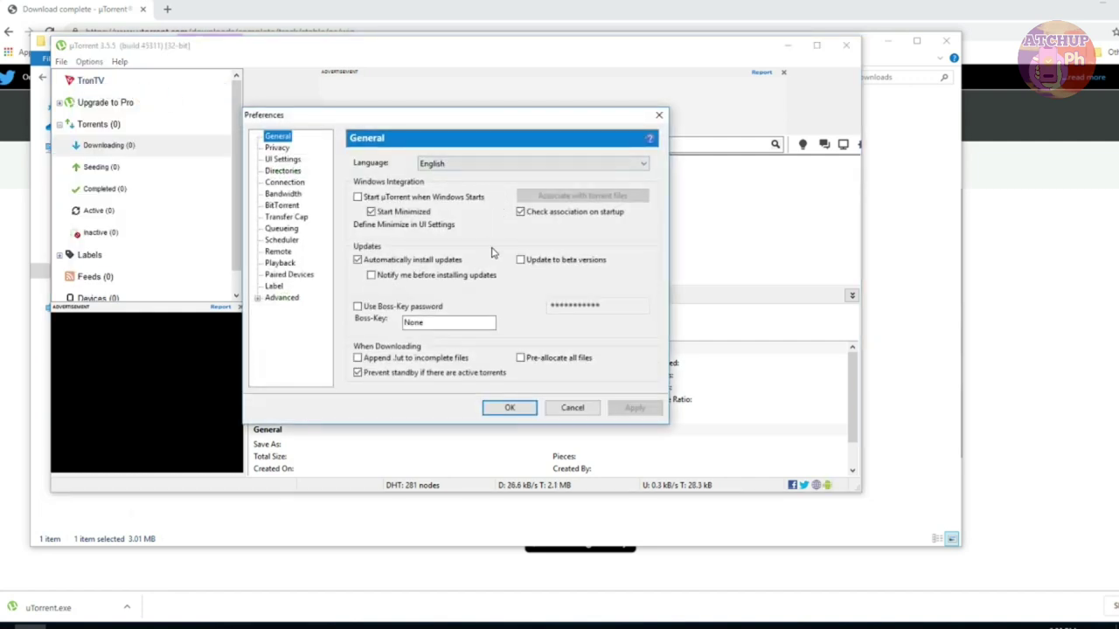
left_click(370, 211)
left_click(289, 173)
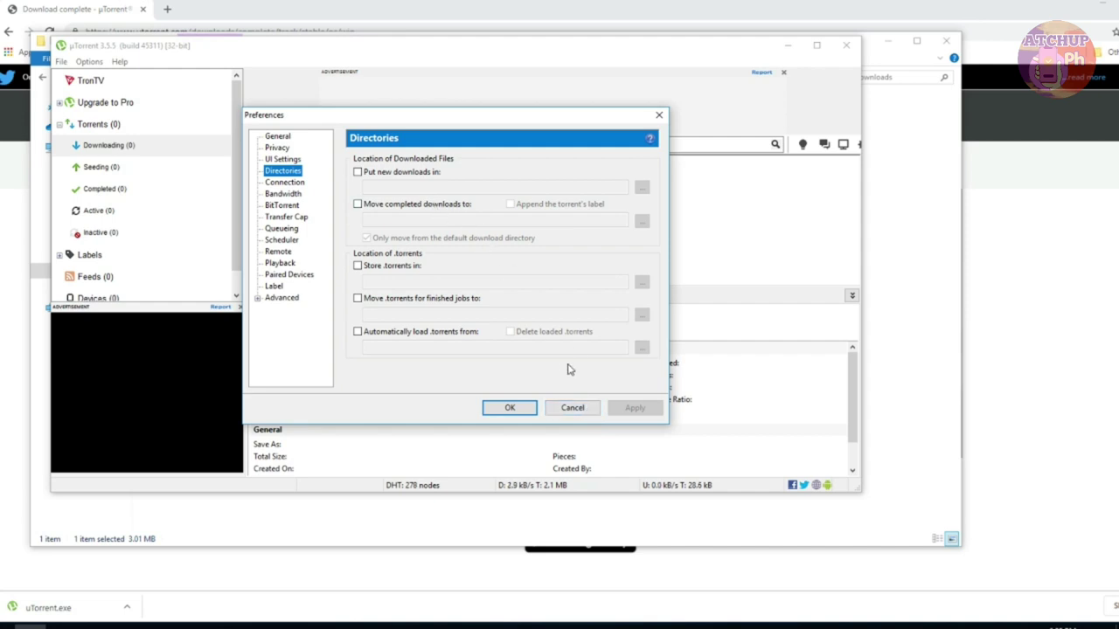
left_click(528, 409)
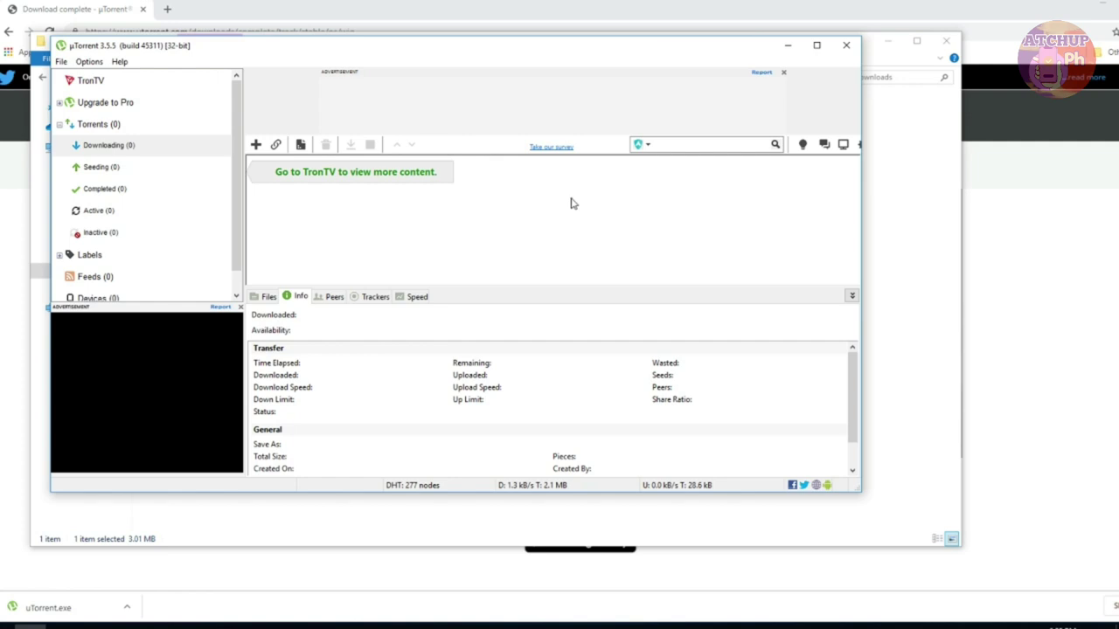
Minimize the µTorrent and Downloads windows, and go to google.com in the browser
left_click(788, 50)
left_click(887, 43)
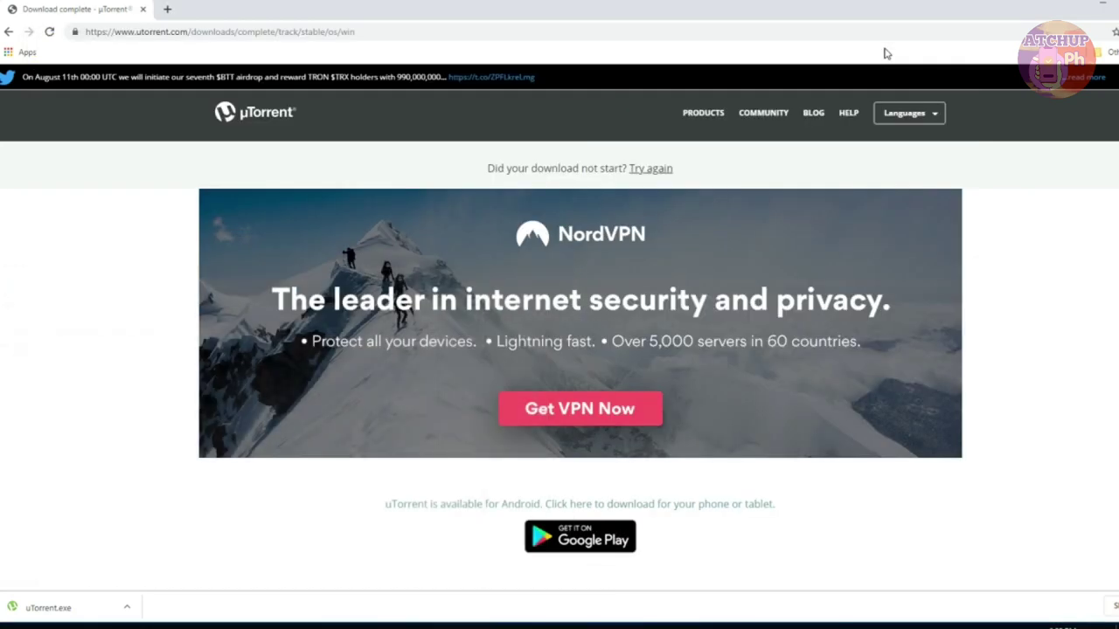
left_click(141, 32)
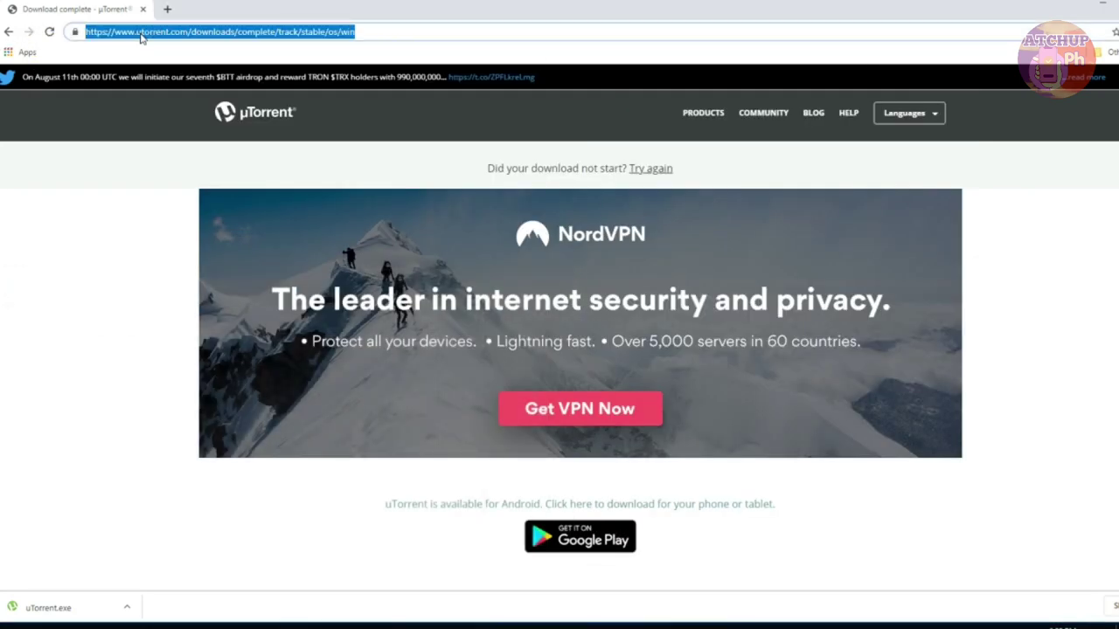
type("google.com")
key("Return")
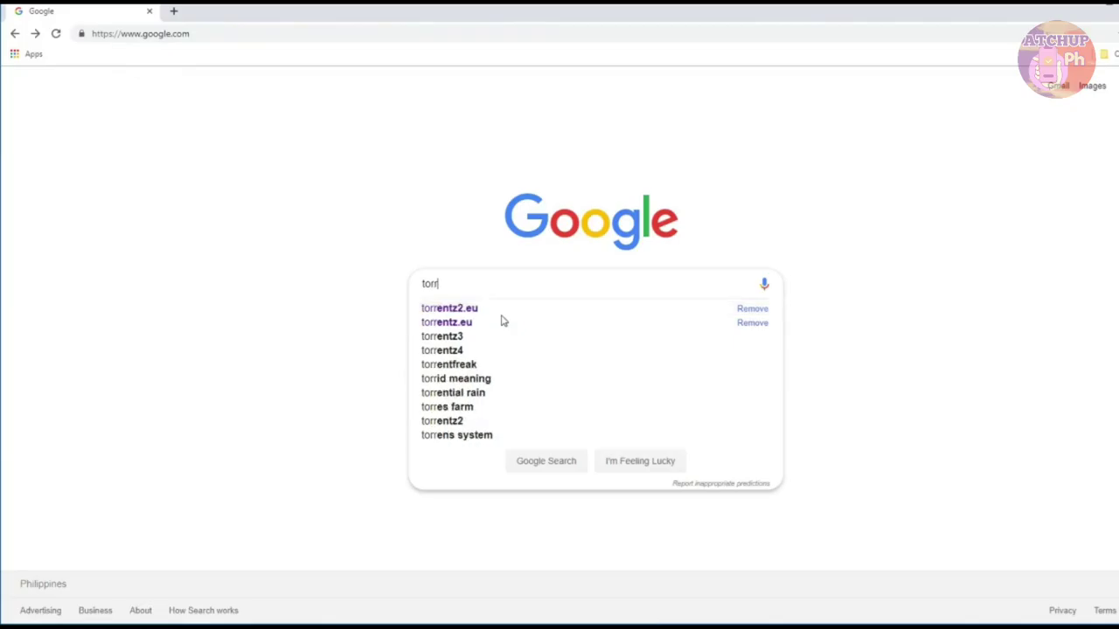
Search Google for torrentz2.eu and open the Torrentz2 site in a new tab
type("entz2.eu")
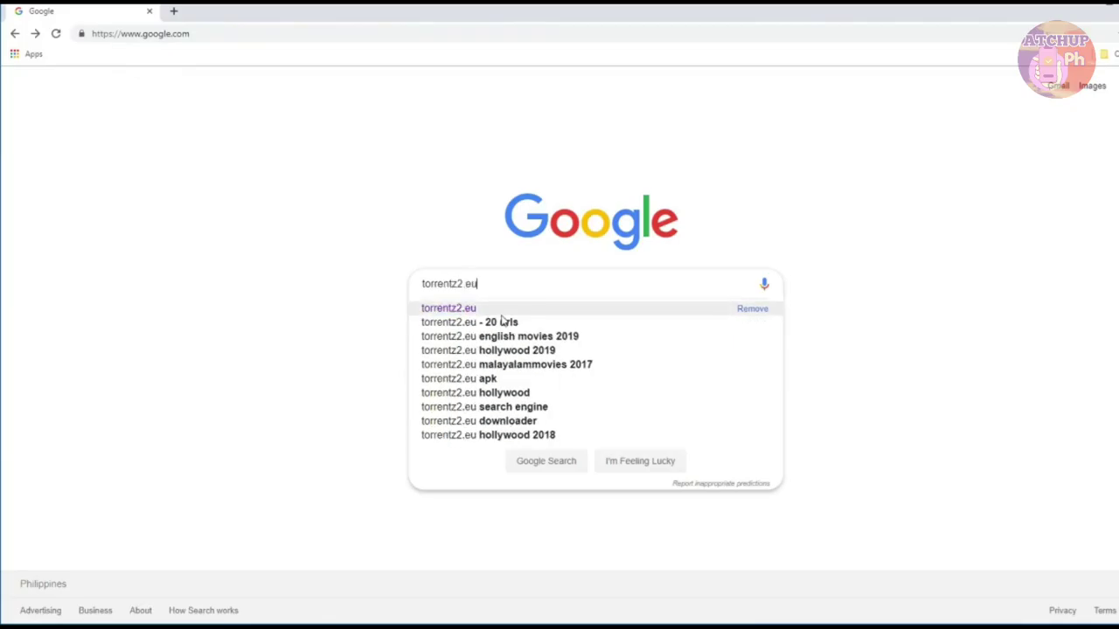
key("Return")
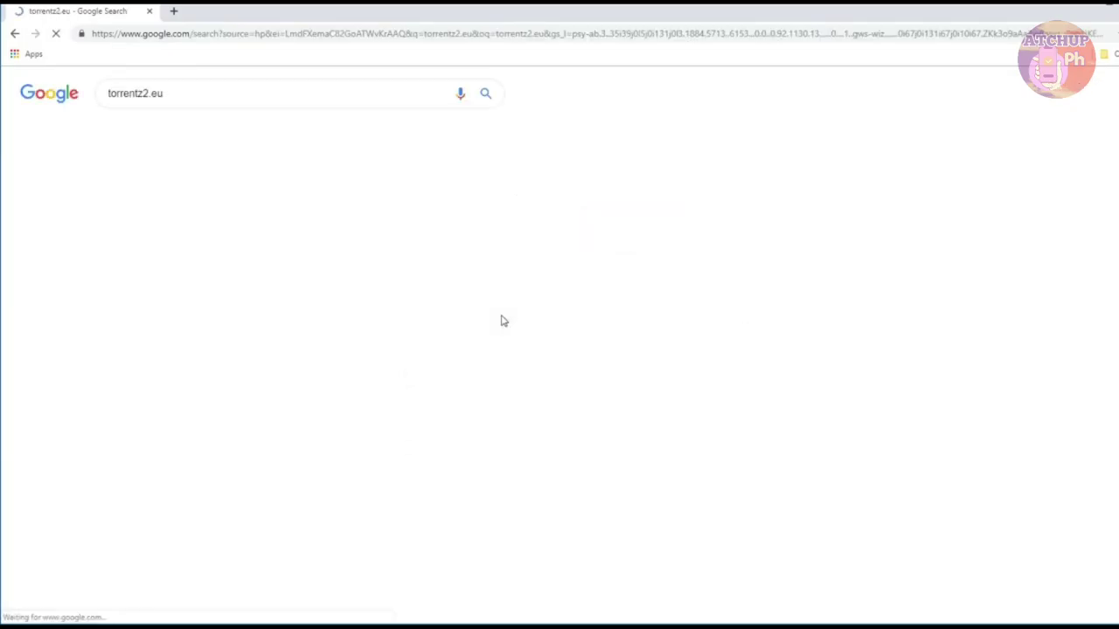
middle_click(147, 210)
left_click(233, 17)
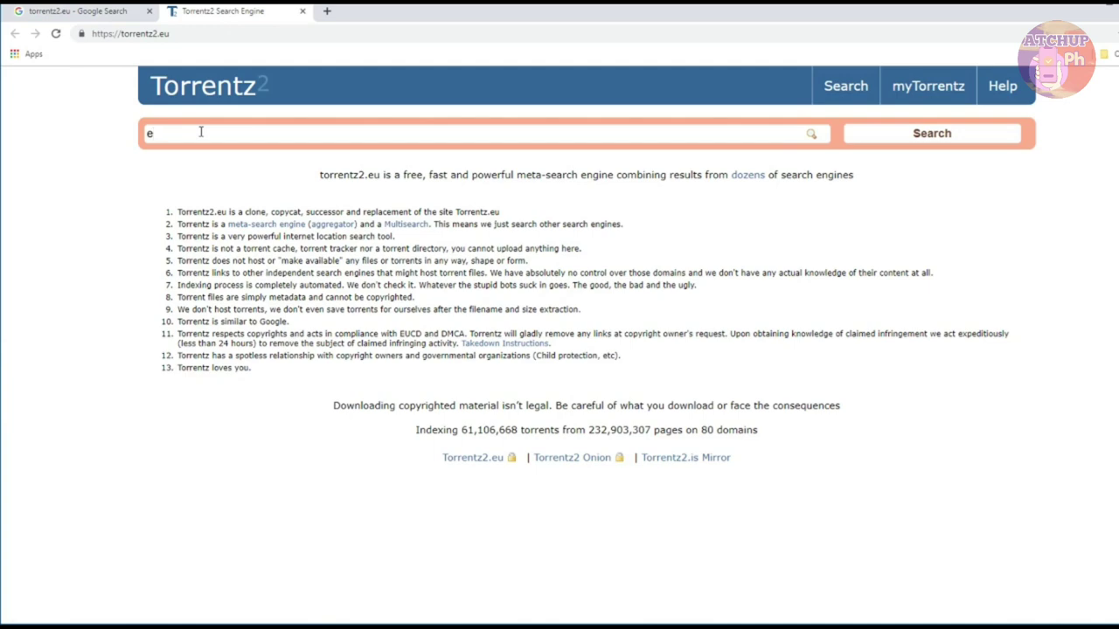
Search Torrentz2 for endgame and open the Avengers Endgame (2019) [WEBRip] [1080p] [YTS.LT] entry
type("ndgame")
key("Return")
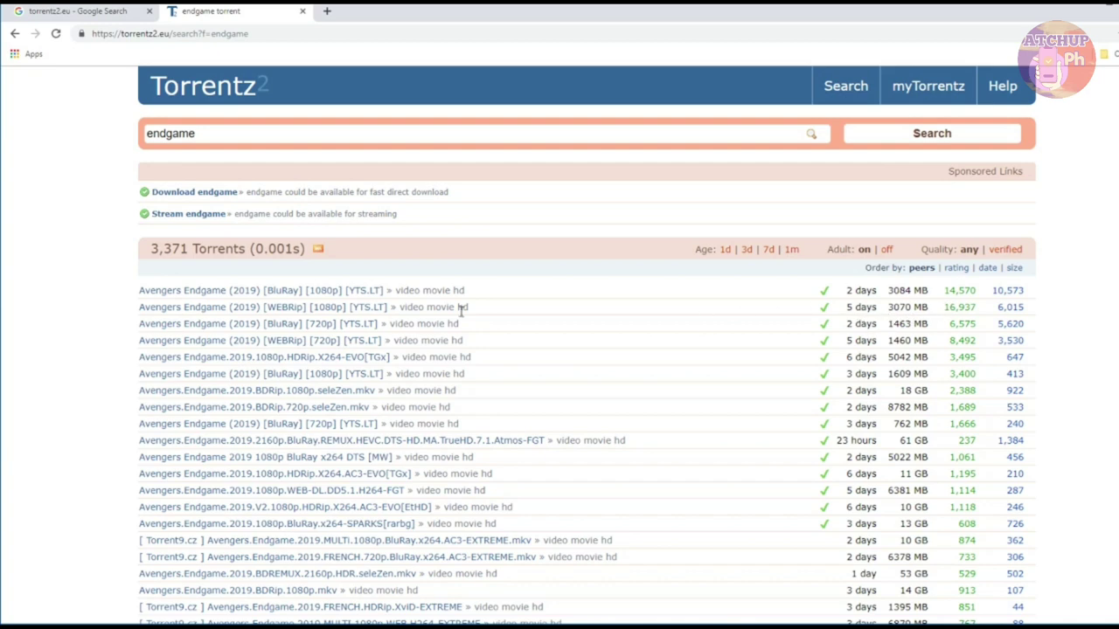
left_click(288, 313)
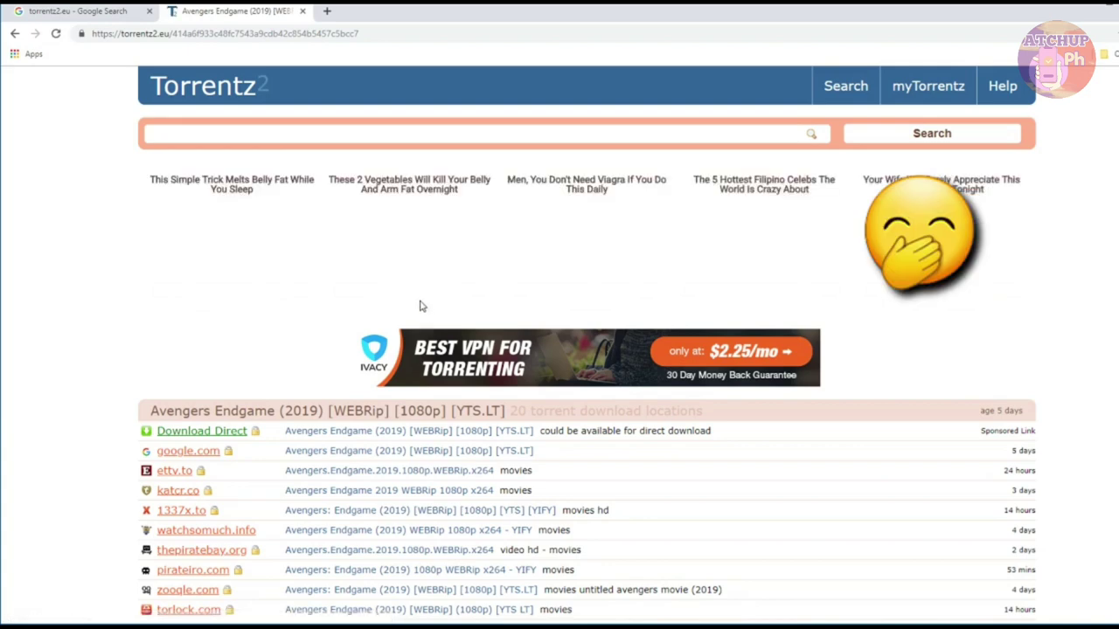
Open the 1337x.to page for the torrent from the list of download locations
scroll(310, 321, "down", 3)
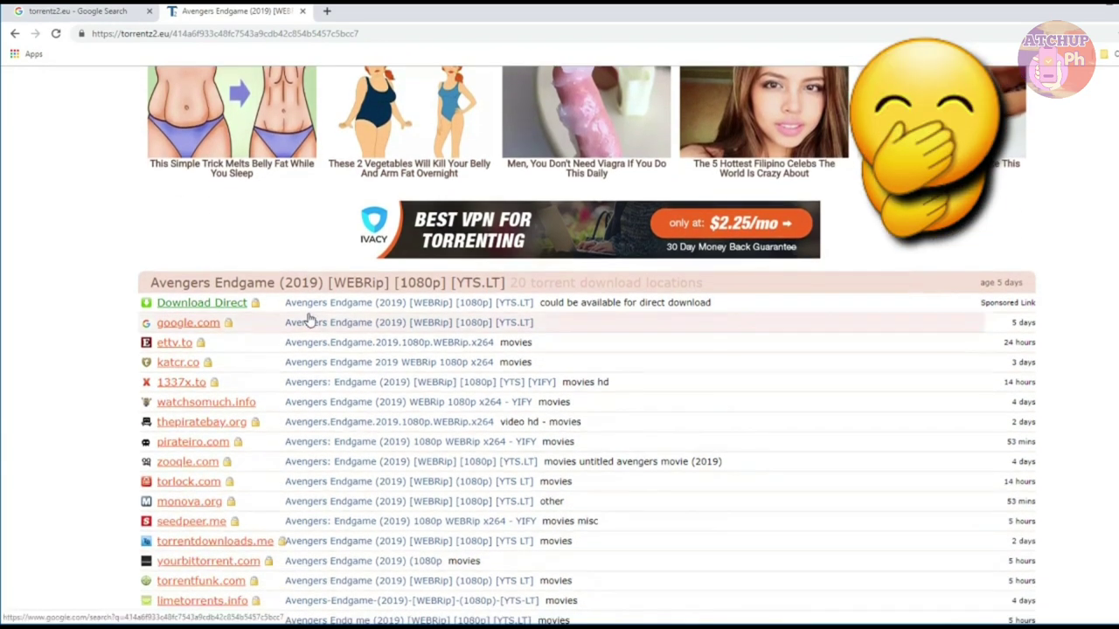
scroll(690, 307, "up", 2)
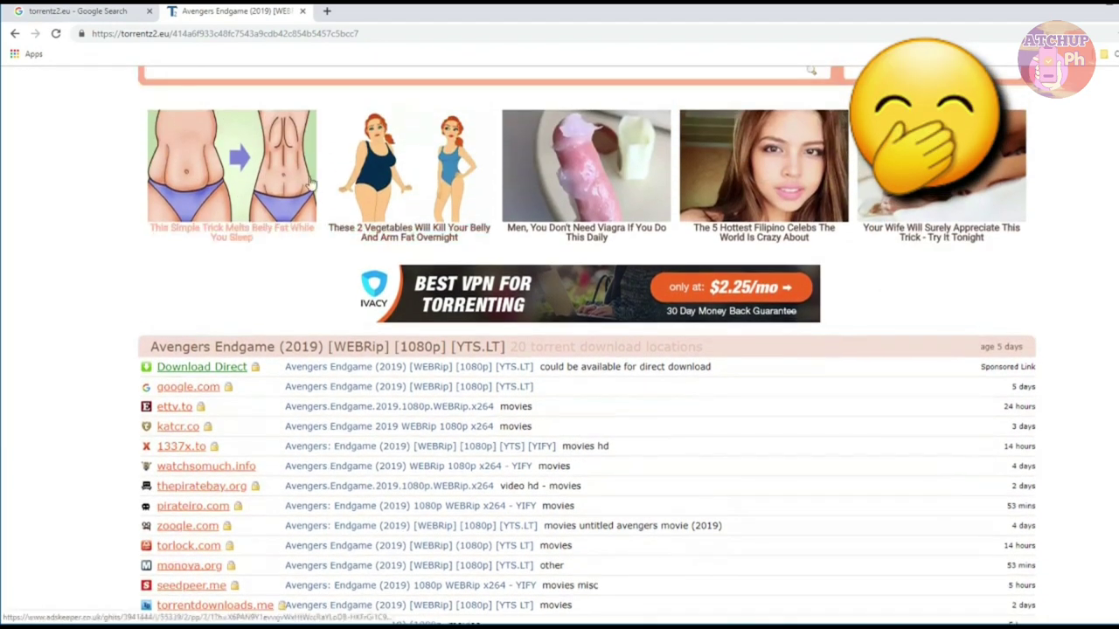
scroll(945, 229, "down", 3)
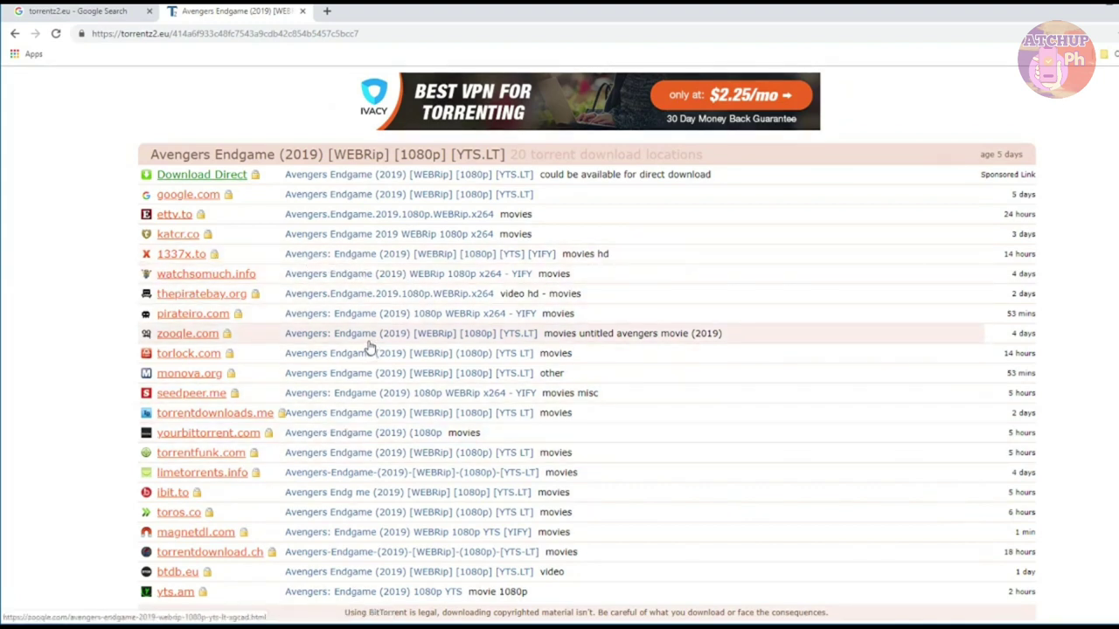
left_click(338, 258)
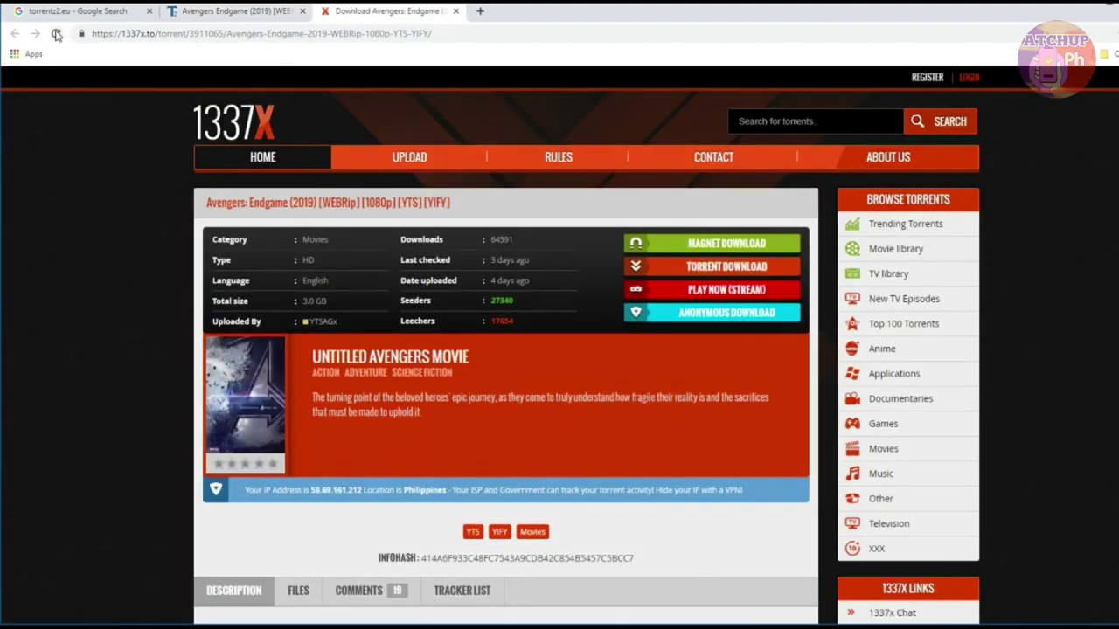
Reload the 1337x torrent page and download the torrent file from the iTorrents mirror
left_click(56, 34)
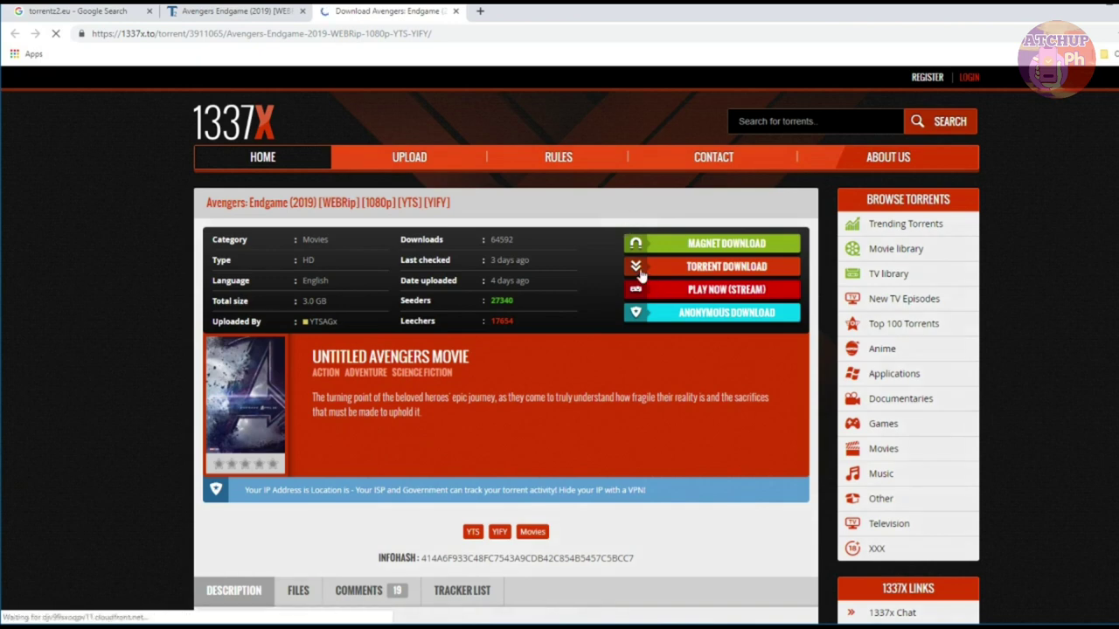
left_click(641, 274)
left_click(609, 11)
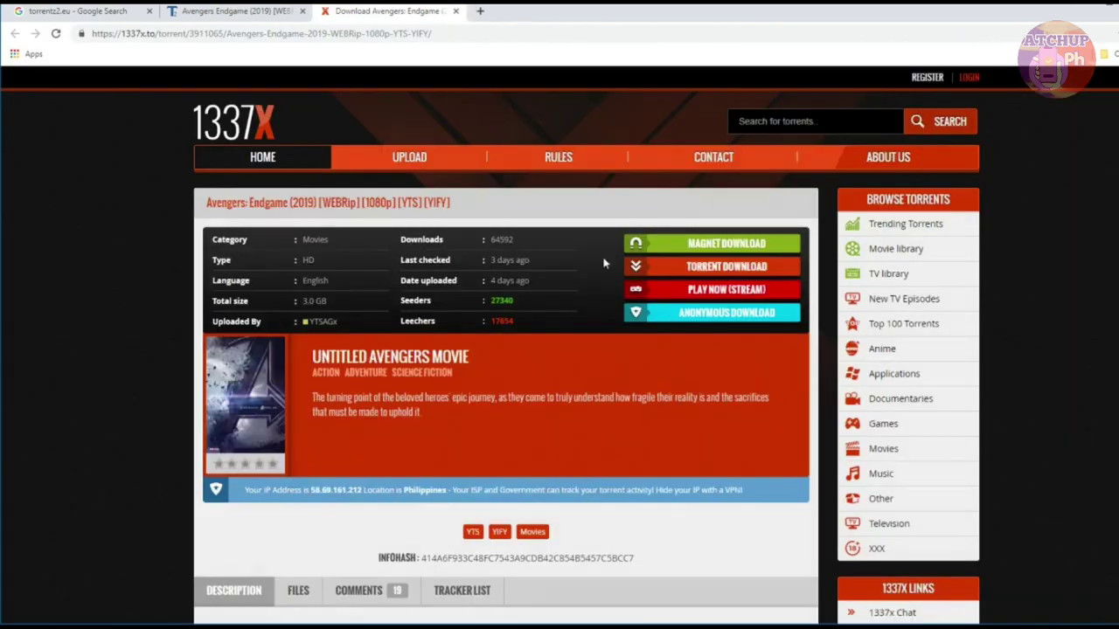
left_click(643, 275)
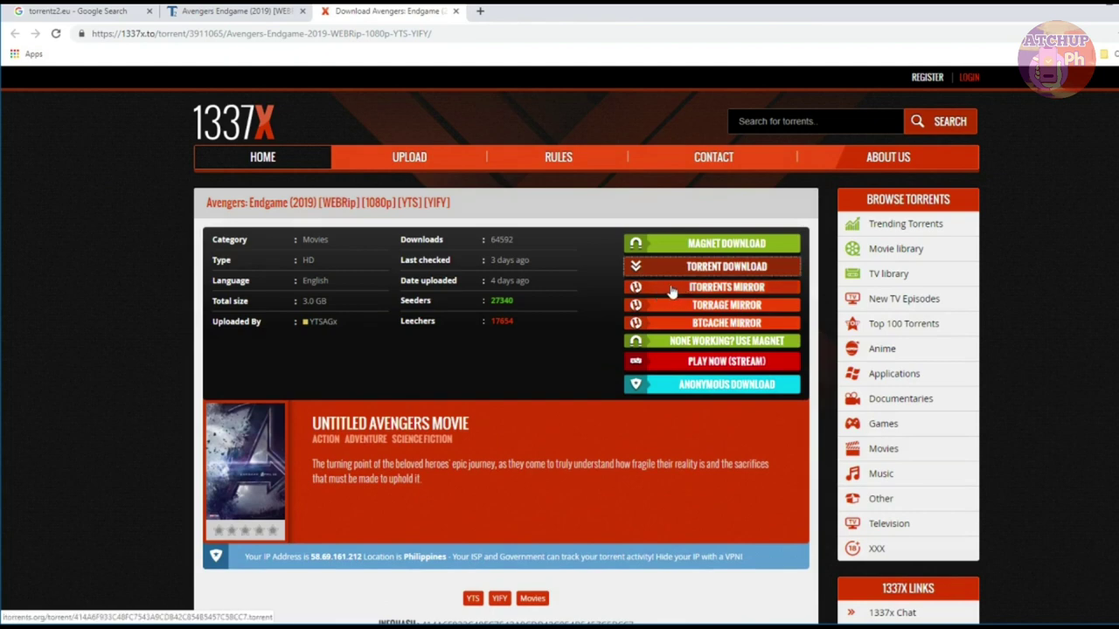
left_click(671, 292)
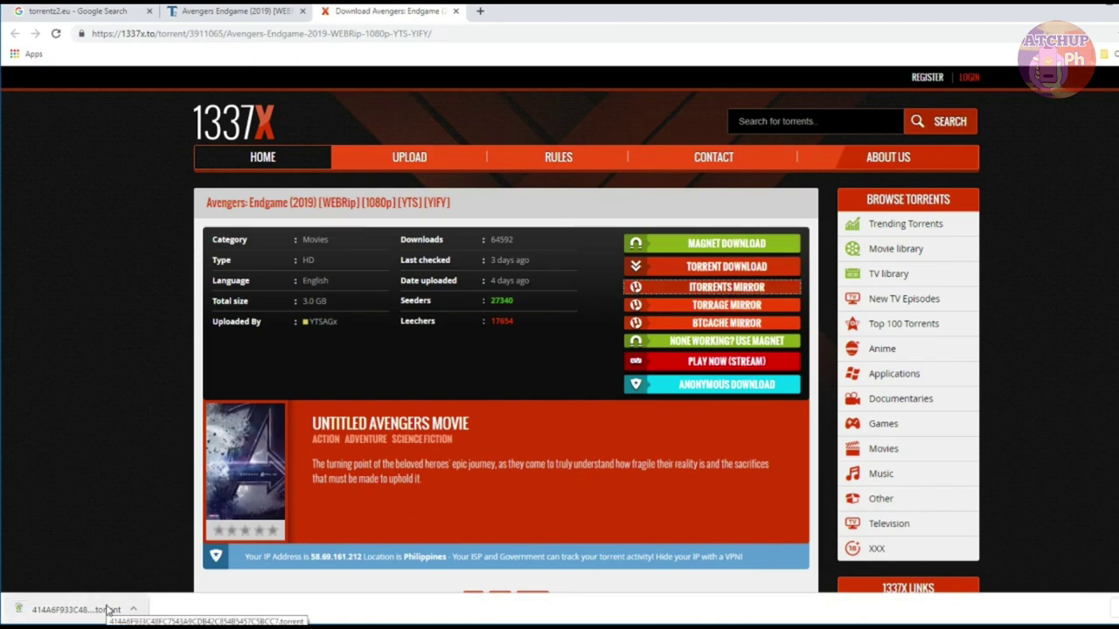
Show the downloaded torrent file in its folder and open it in µTorrent
right_click(107, 610)
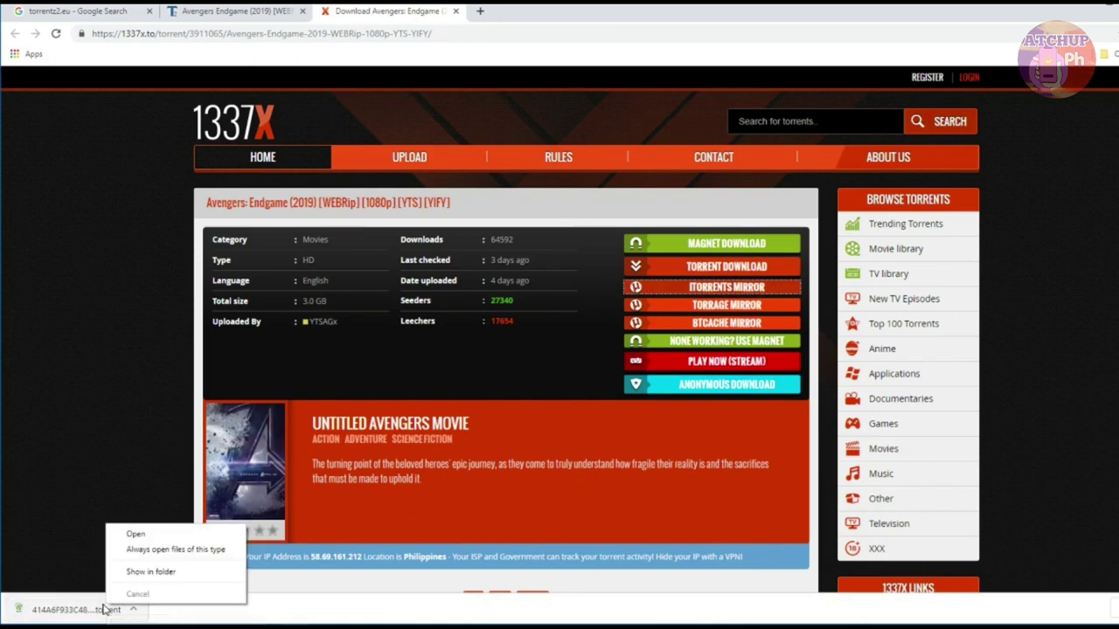
left_click(143, 575)
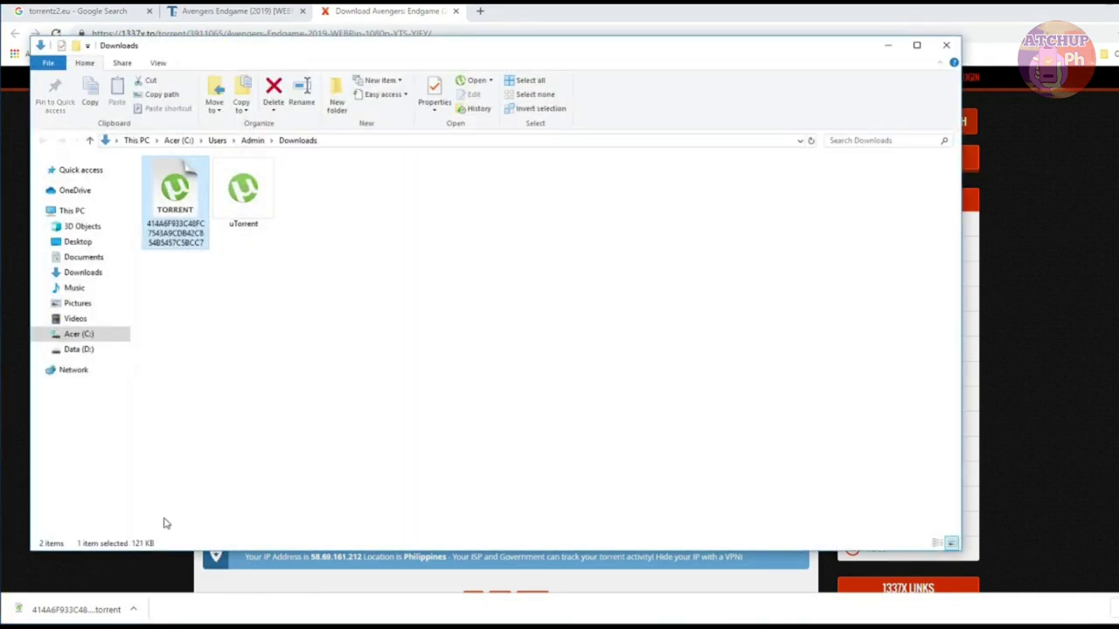
key("Right")
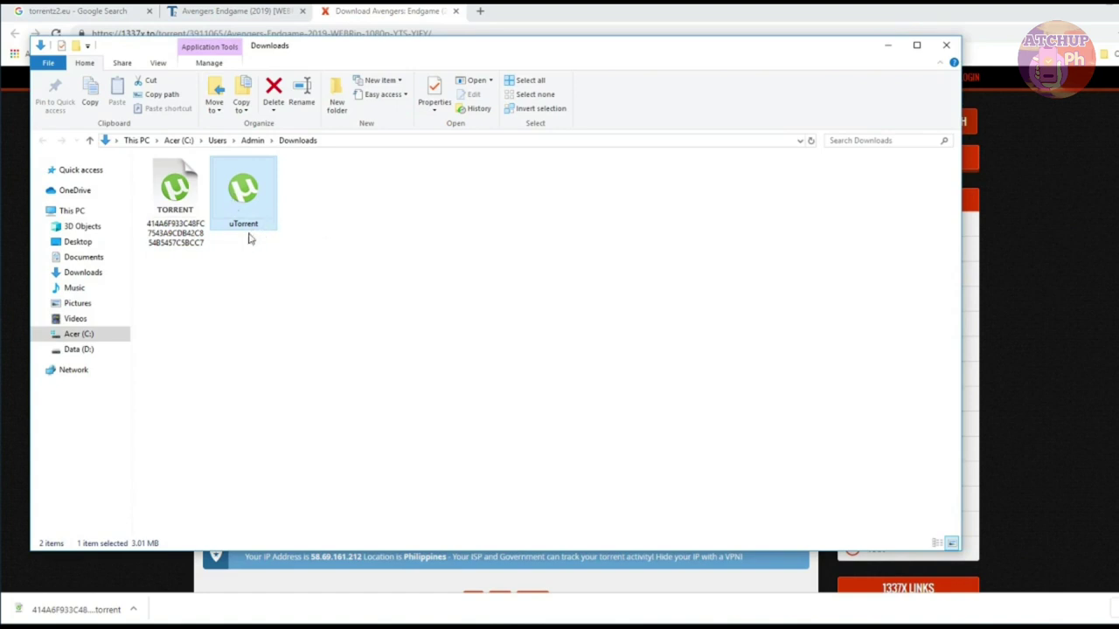
left_click(305, 274)
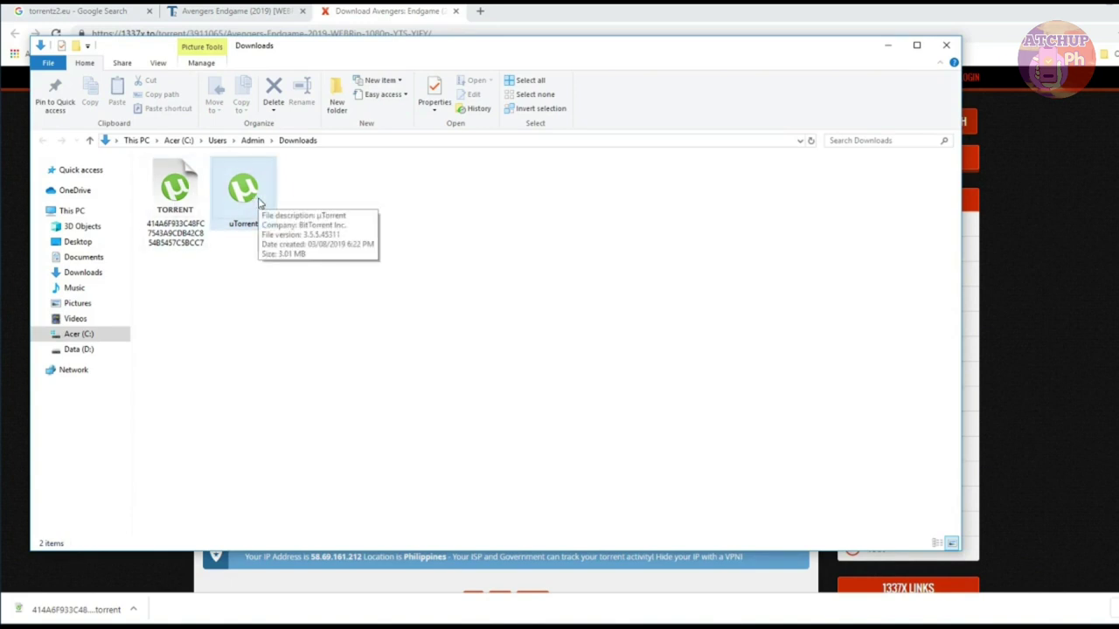
left_click(194, 220)
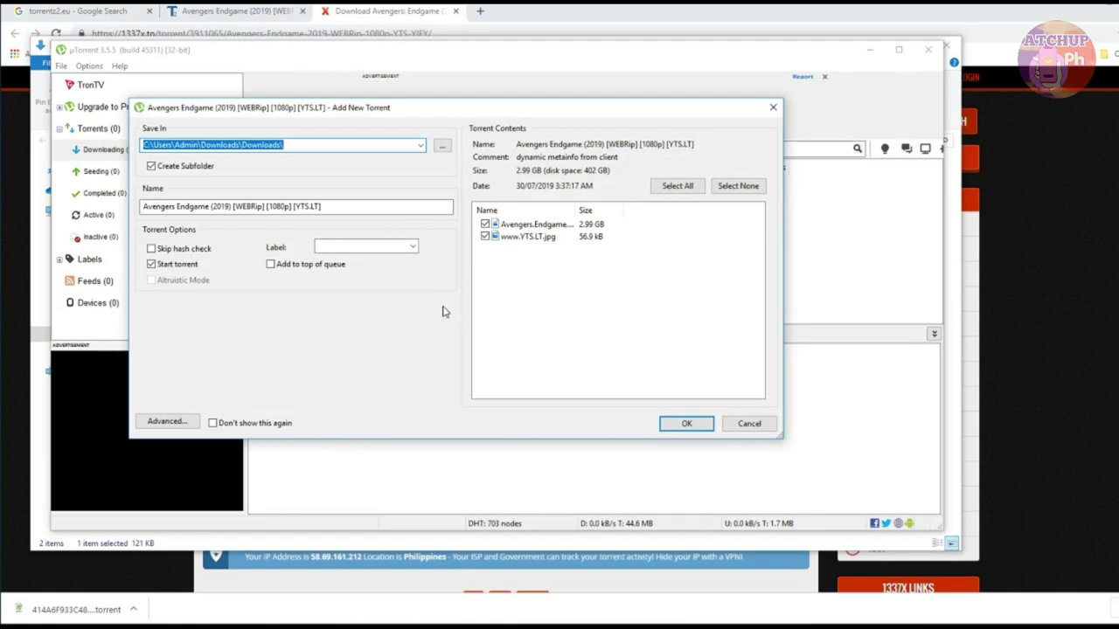
Choose the Downloads folder as the torrent's save location, then cancel adding the torrent and close the µTorrent window
left_click(442, 146)
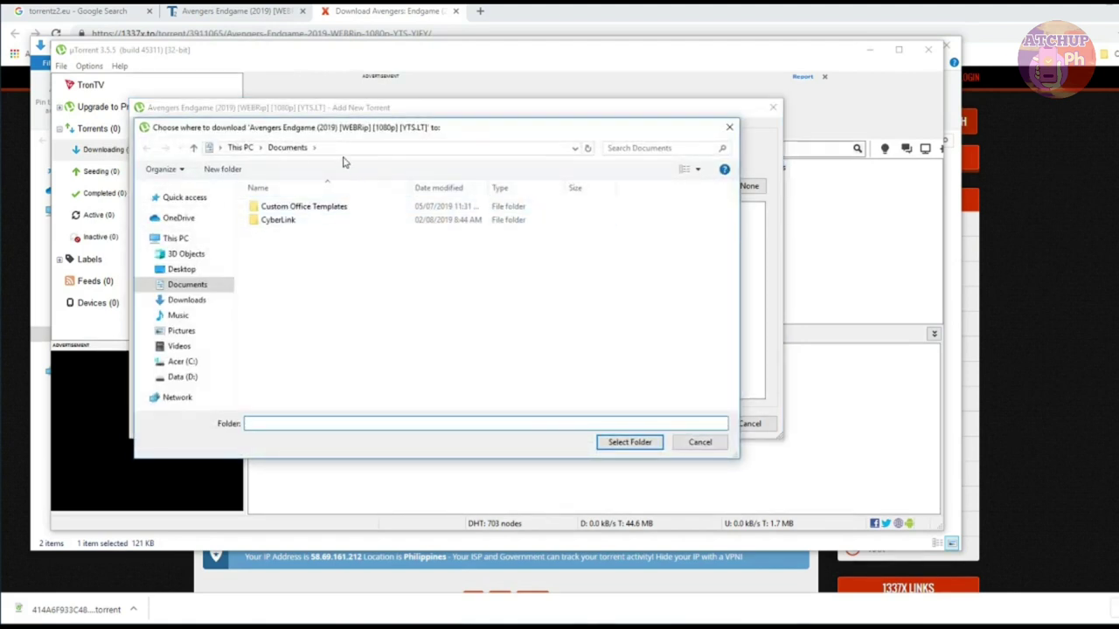
left_click(198, 302)
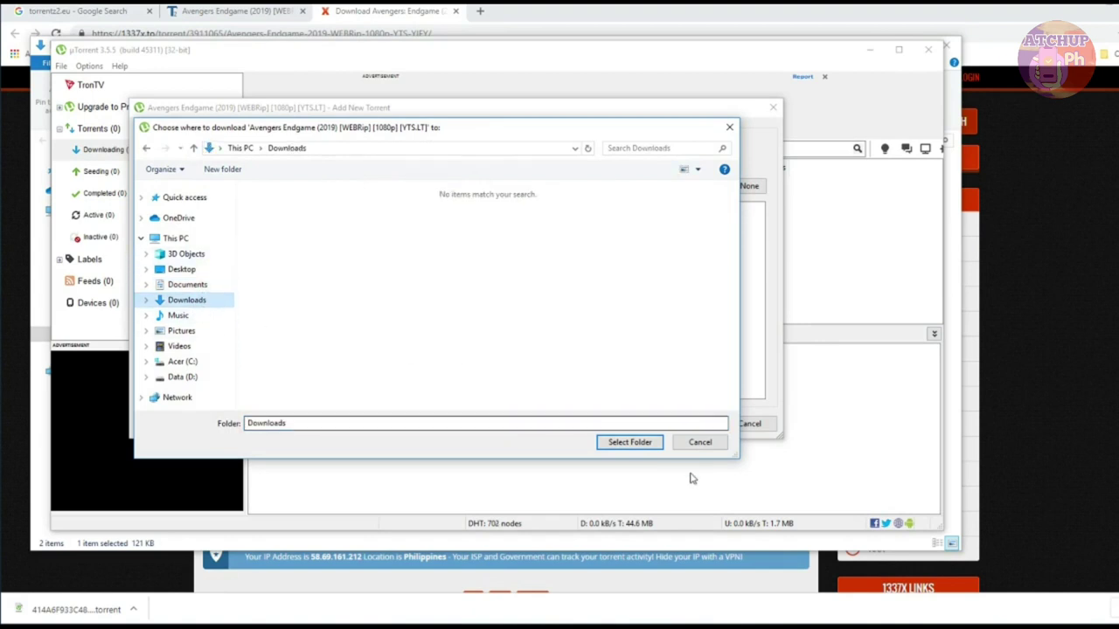
left_click(637, 442)
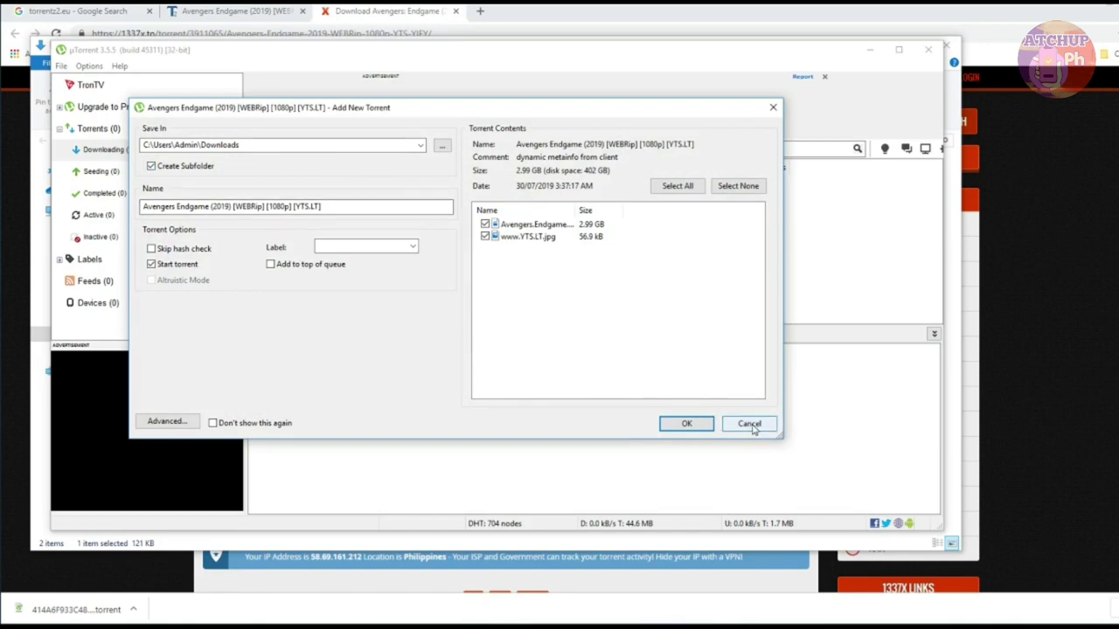
left_click(750, 425)
left_click(930, 50)
Reopen the torrent file from the Downloads folder, widen the Name column of its contents, and add the torrent to start downloading
double_click(182, 201)
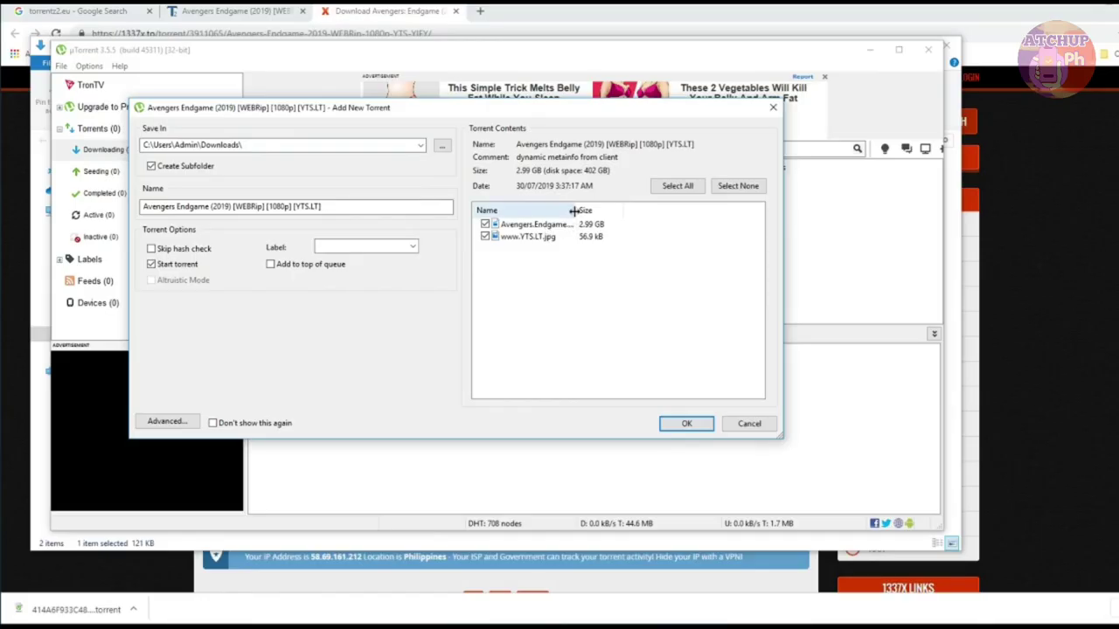
left_click_drag(574, 213, 710, 219)
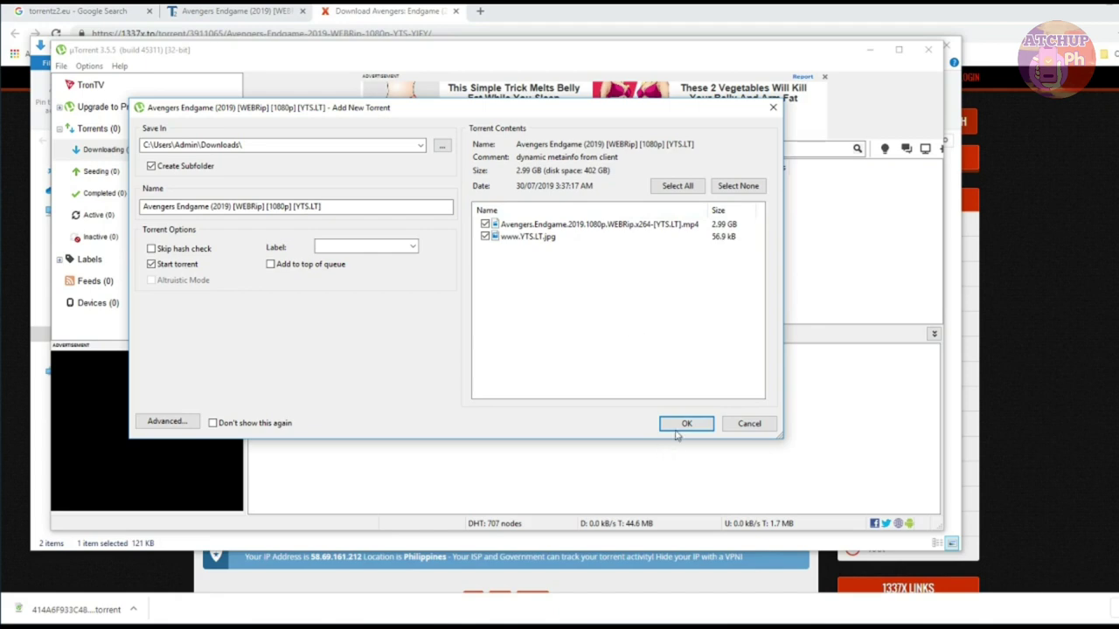
left_click(686, 425)
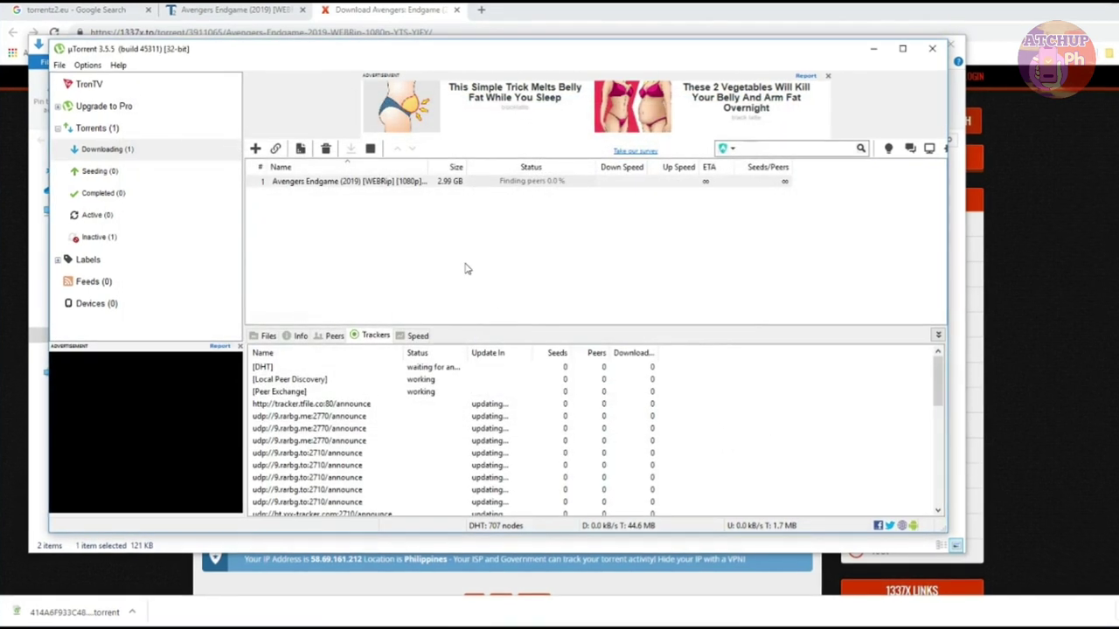